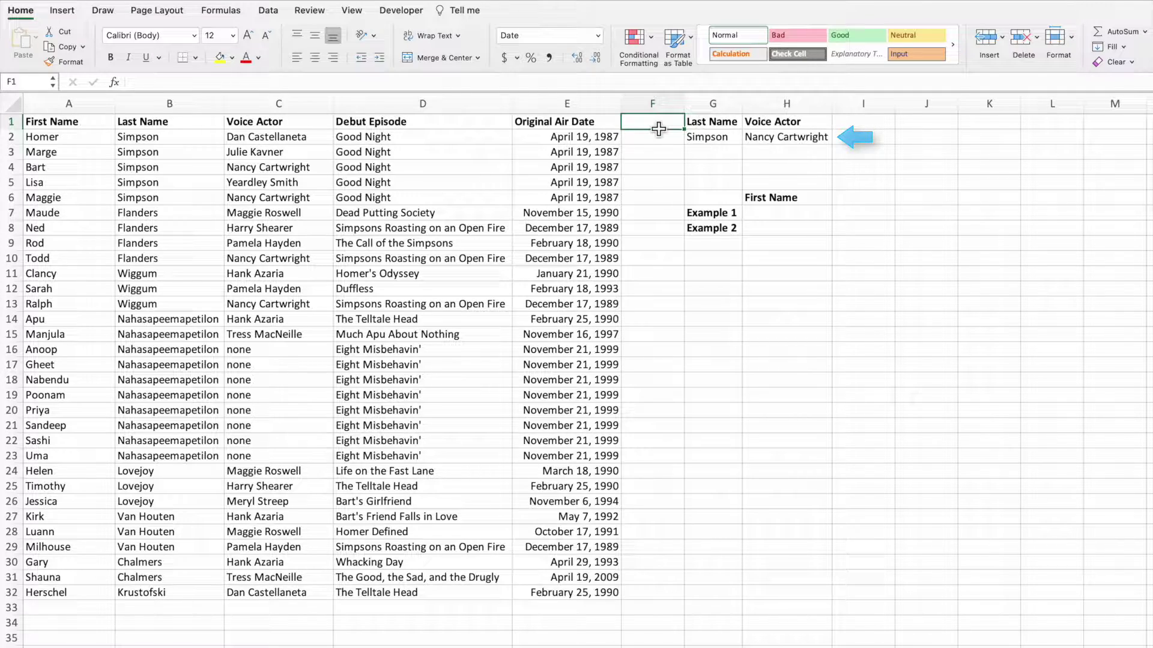
- Begin a MATCH formula in H7 for Example 1 with the combined lookup value G2&H2
click(810, 215)
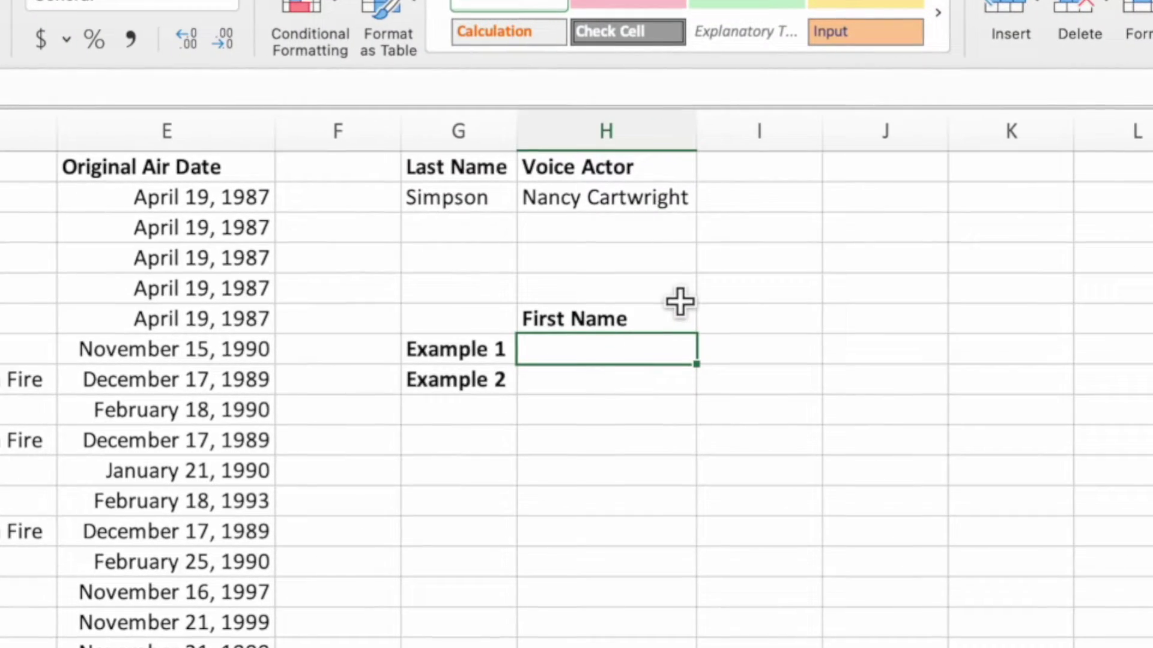
text(=MATC)
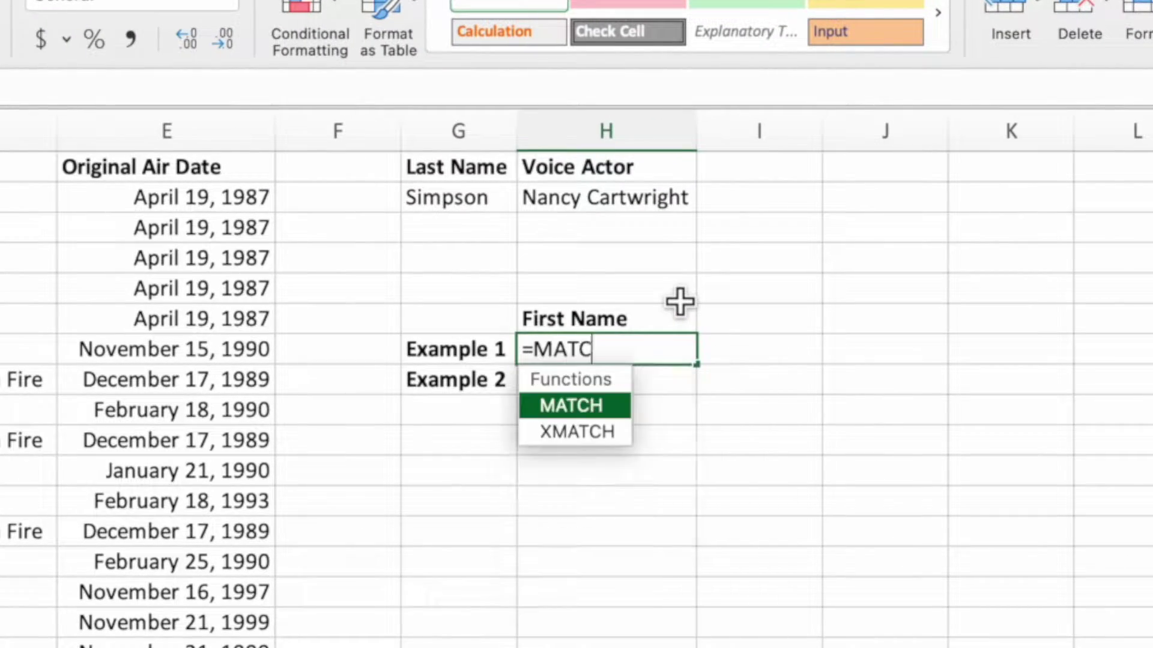
text(H()
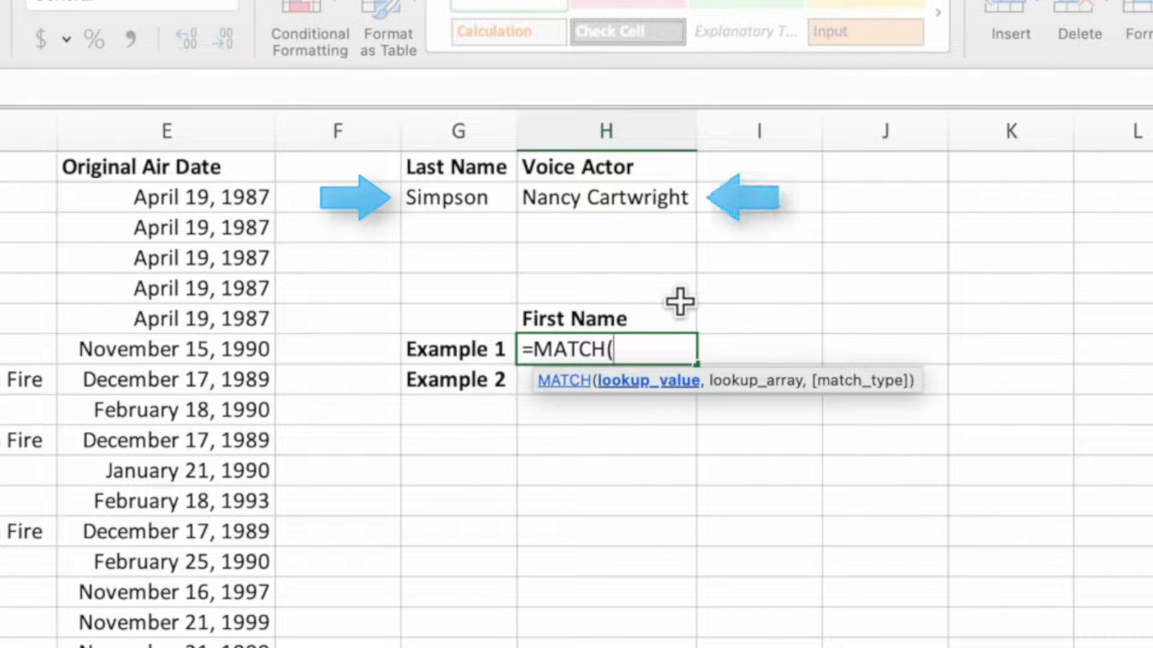
click(514, 205)
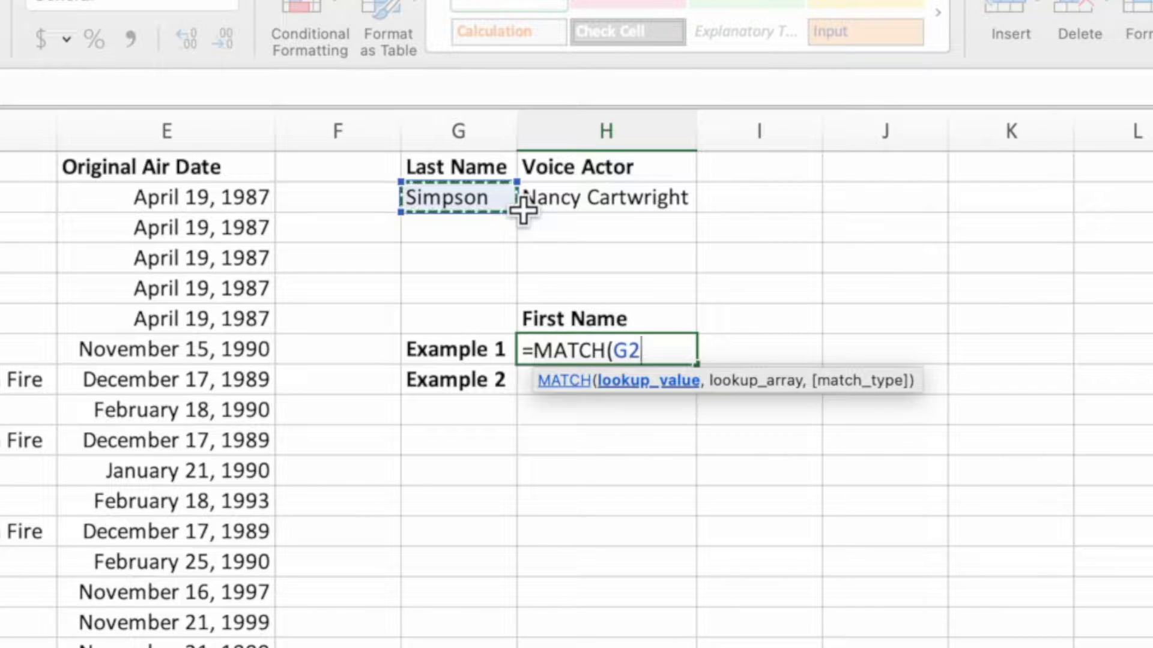
text(&)
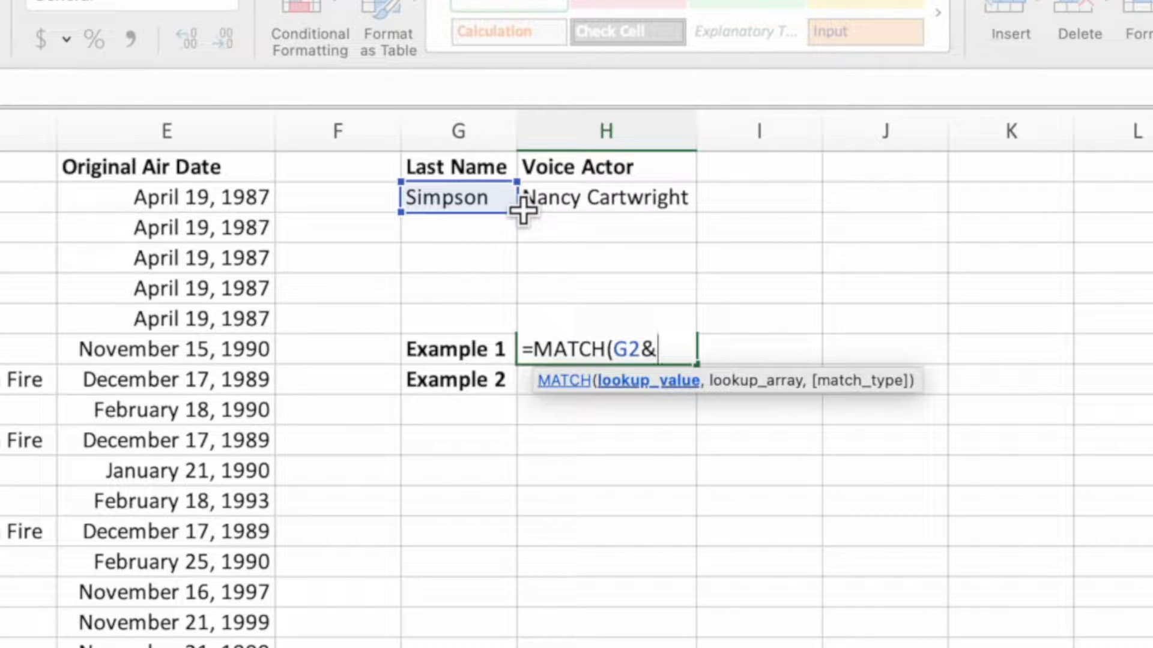
click(578, 205)
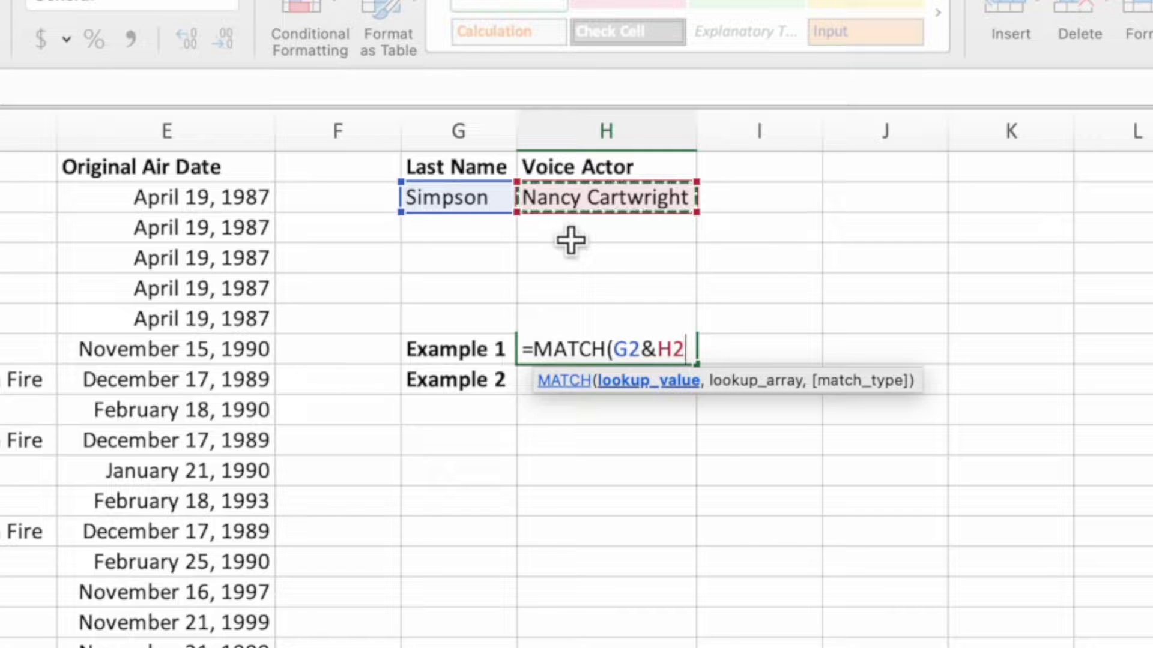
text(,)
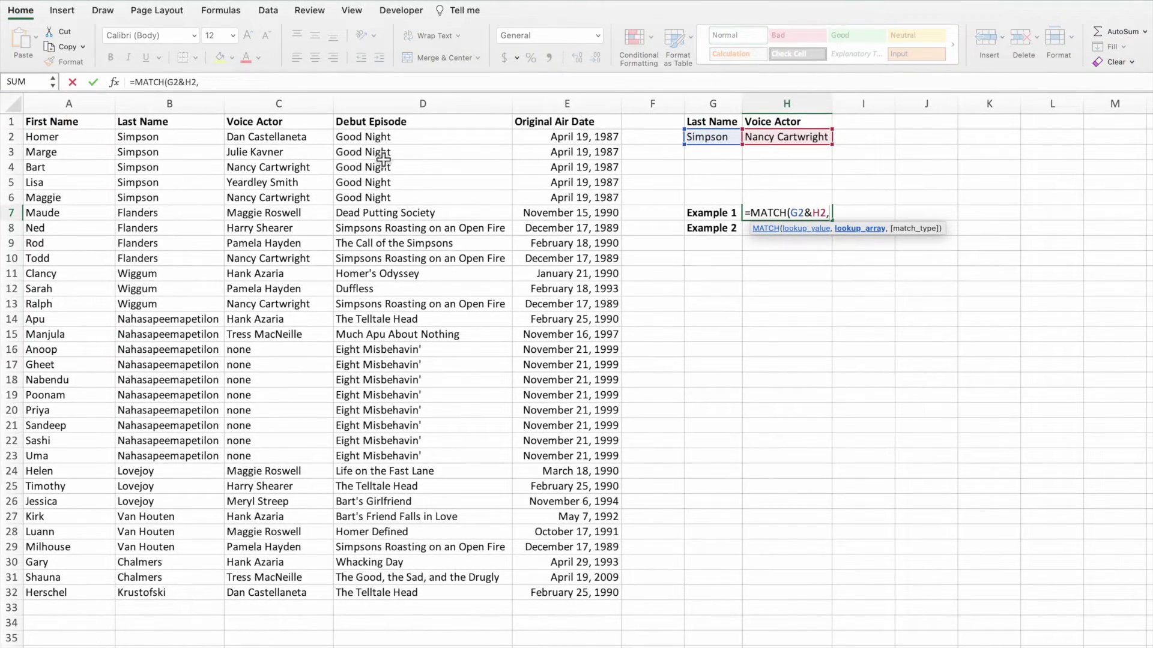
- Complete the H7 MATCH formula with the lookup array B1:B32&C1:C32 and exact match type 0
drag(206, 123, 222, 597)
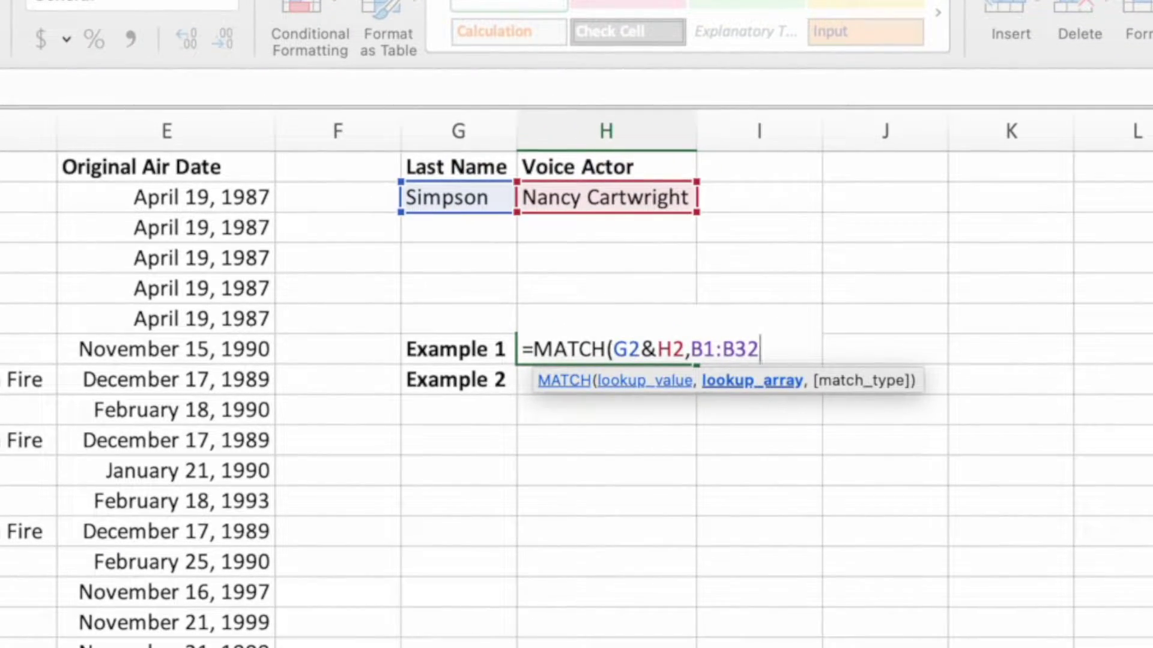
text(&)
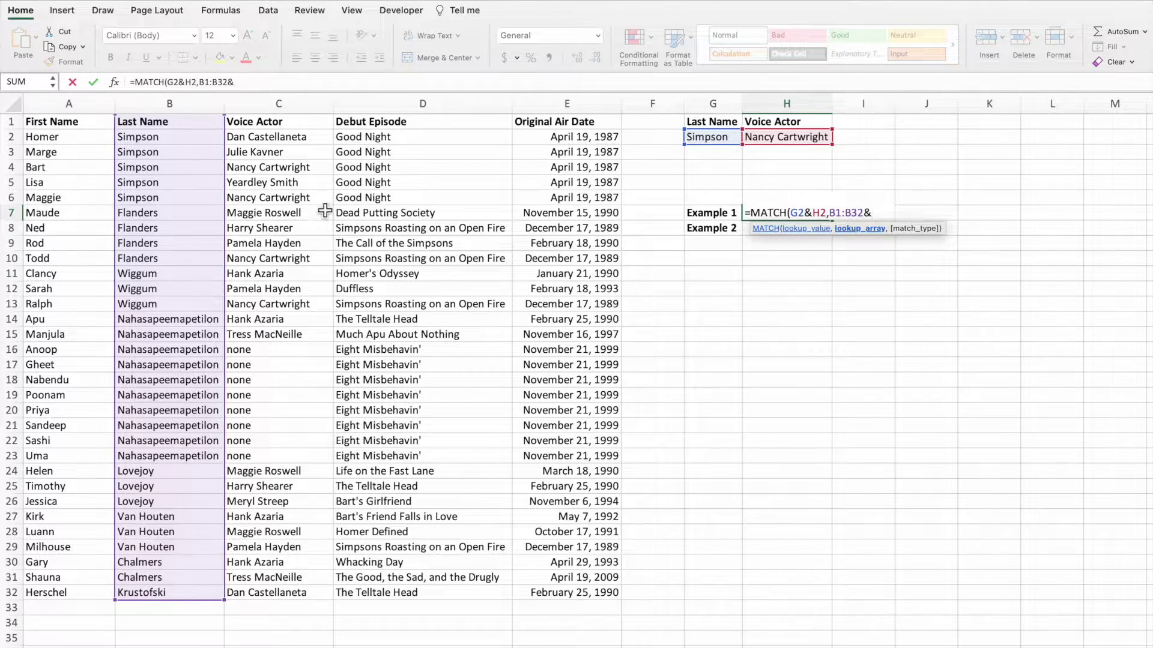
drag(317, 122, 308, 592)
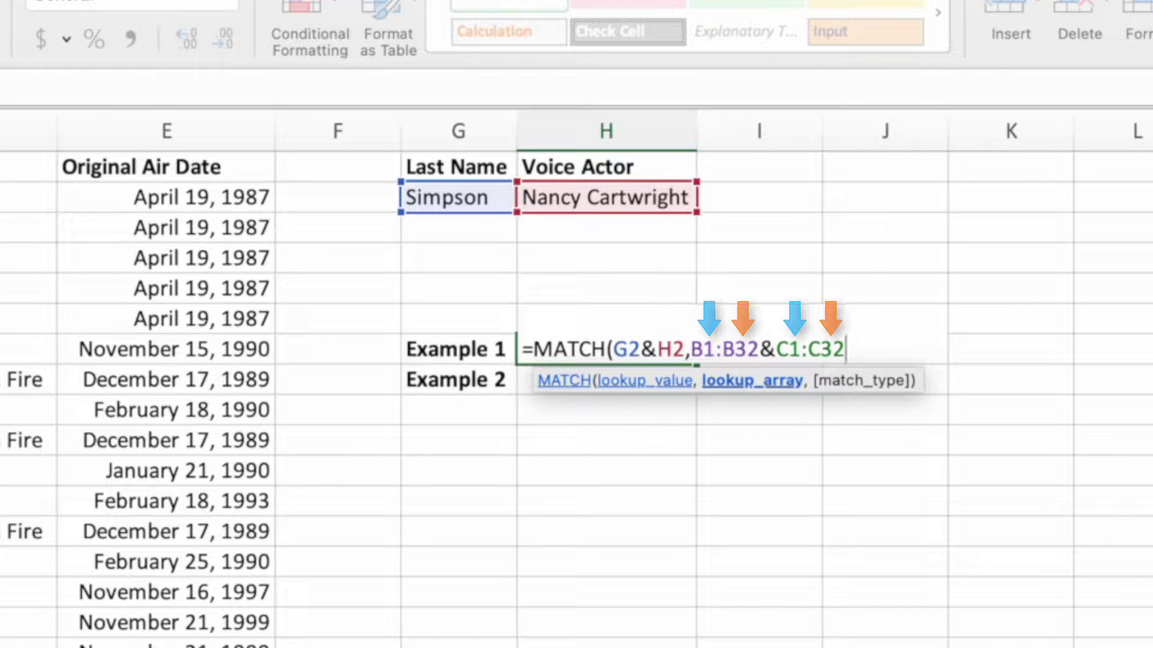
text(,)
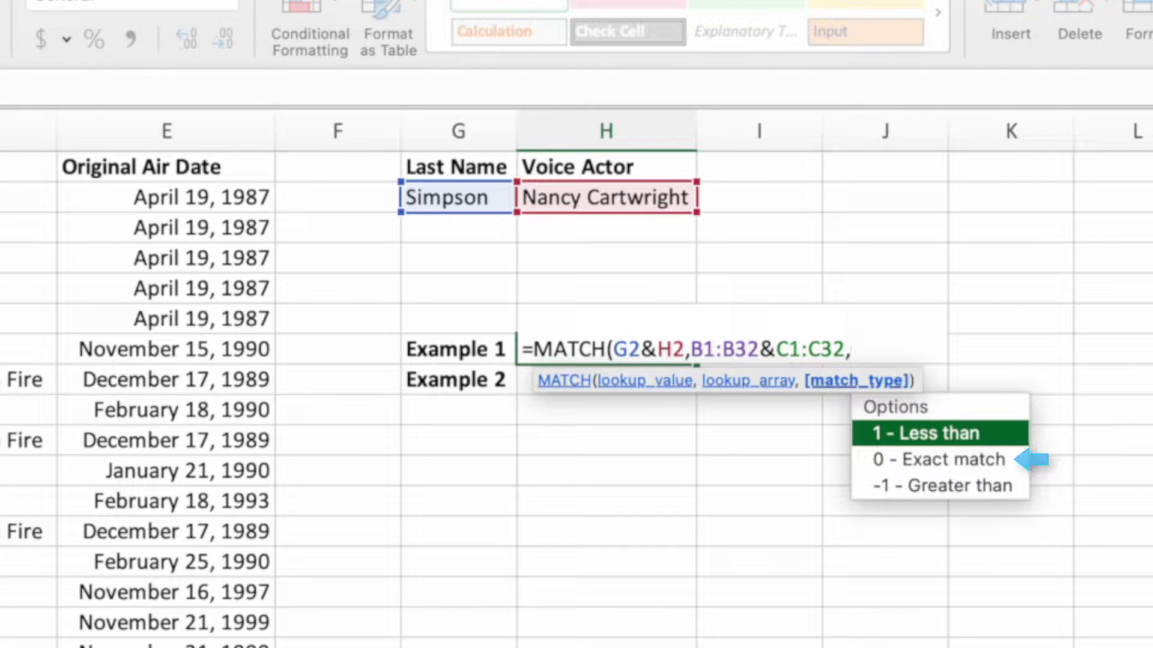
double_click(1007, 468)
text())
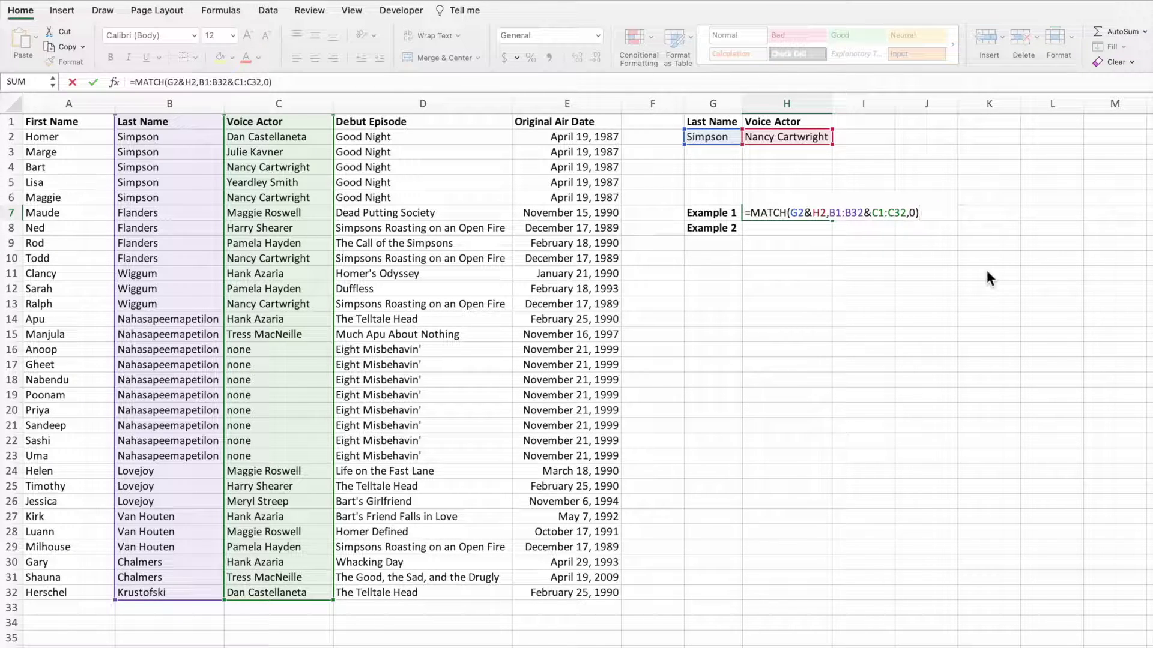
key(Return)
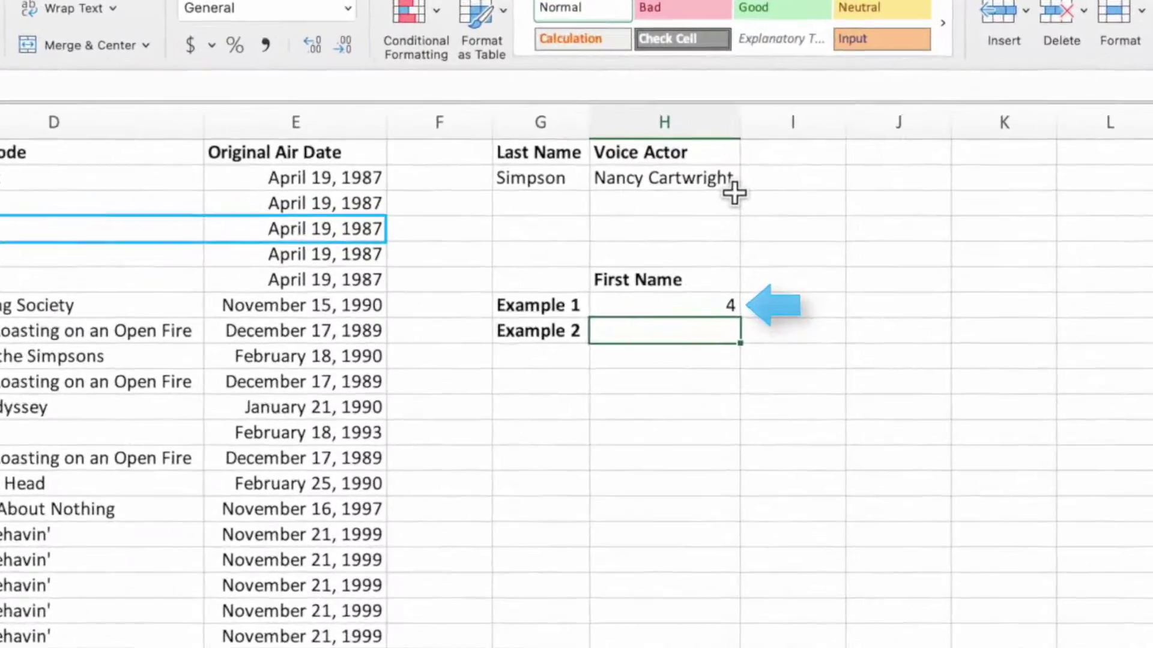
- Test the lookup with ExcelSmith as the voice actor in H2 and undo that entry
click(732, 189)
text(Exce)
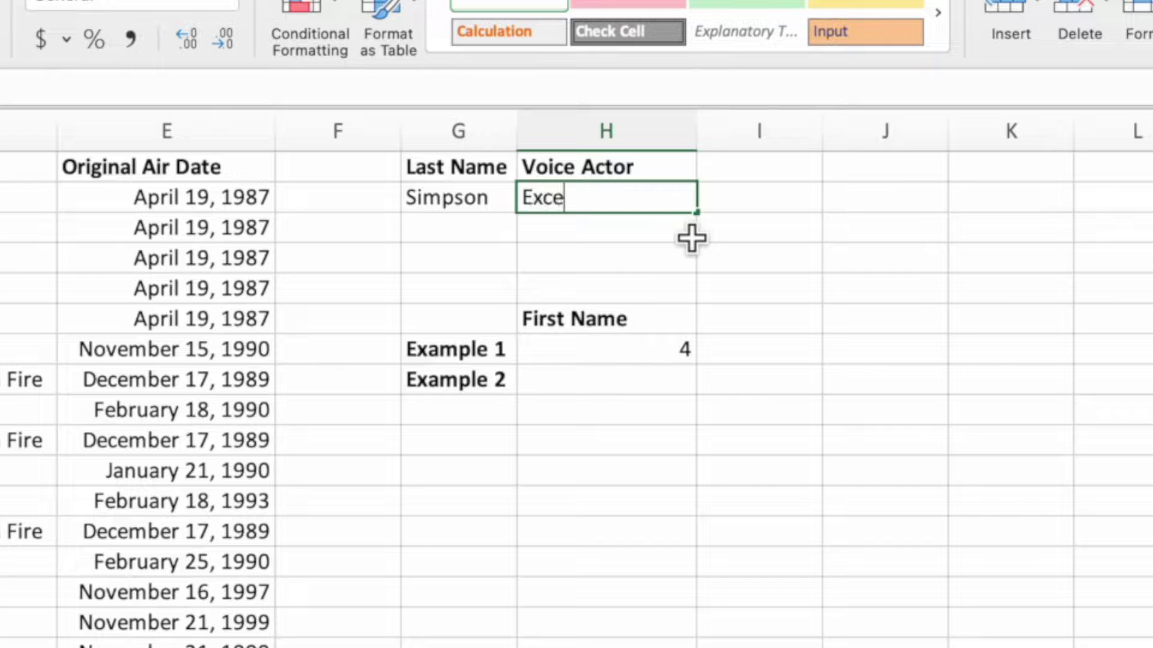
text(lSmith)
key(Return)
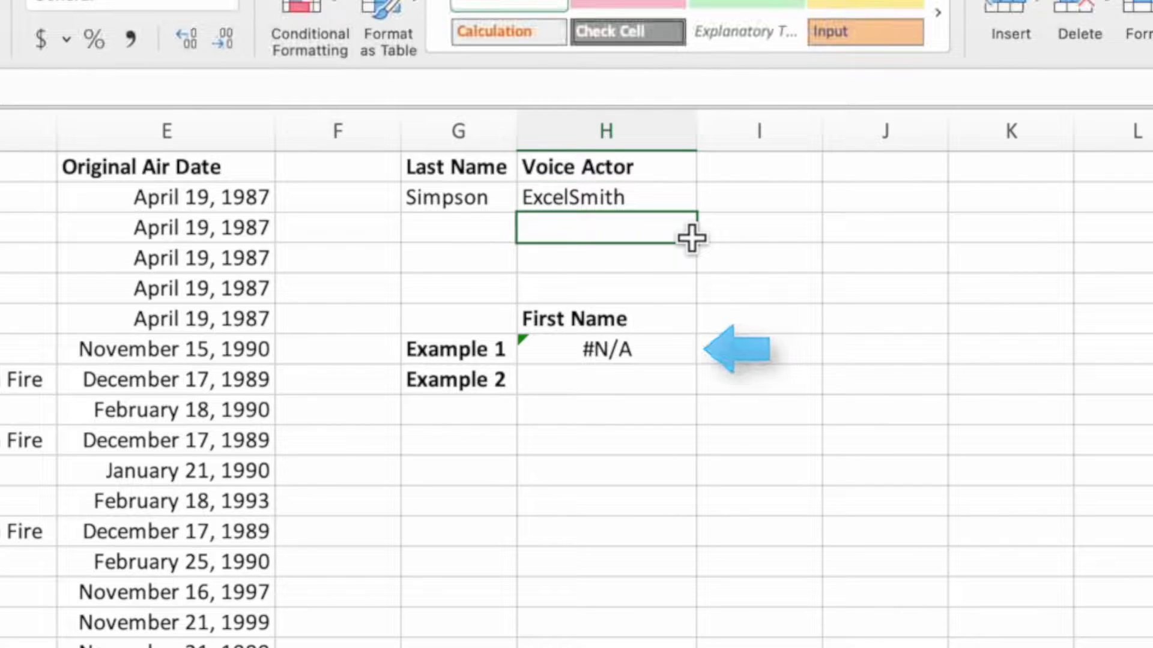
key(super+z)
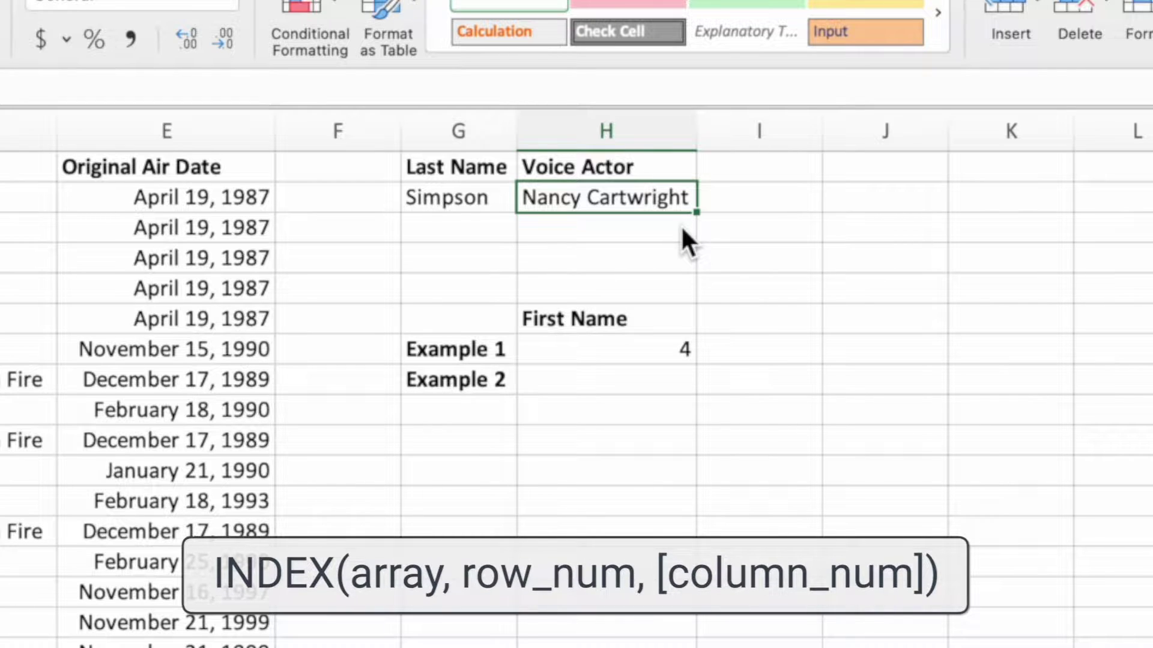
- Wrap the MATCH formula in H7 in an INDEX function that returns from the first-name range A1:A32
click(603, 363)
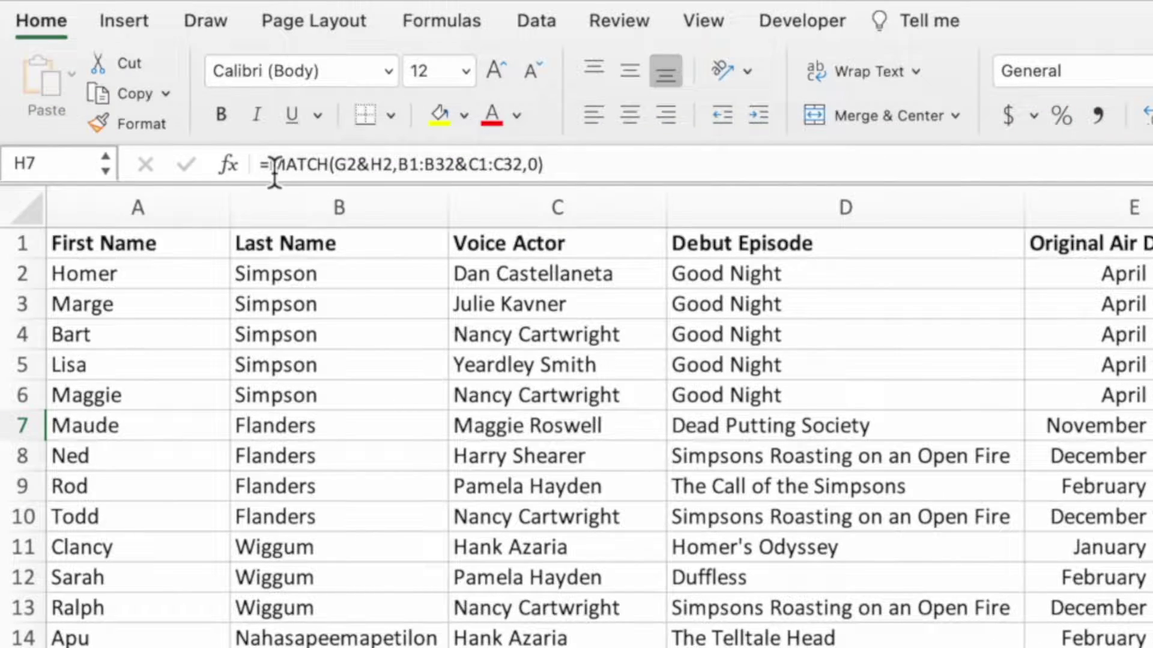
click(273, 171)
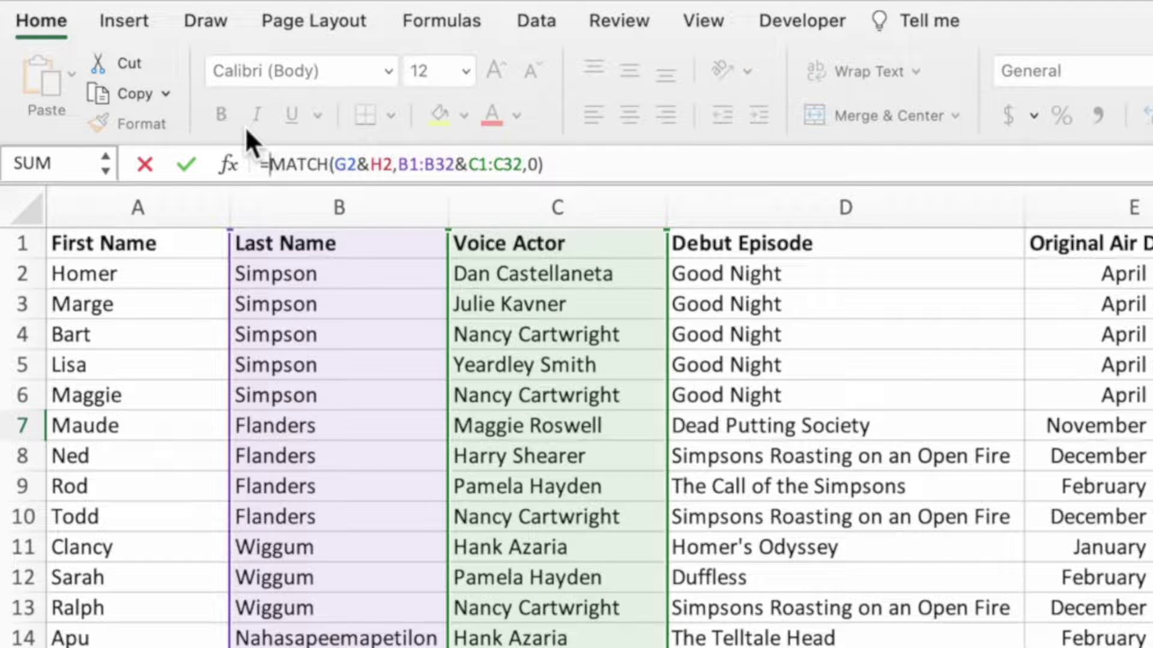
text(INDEX()
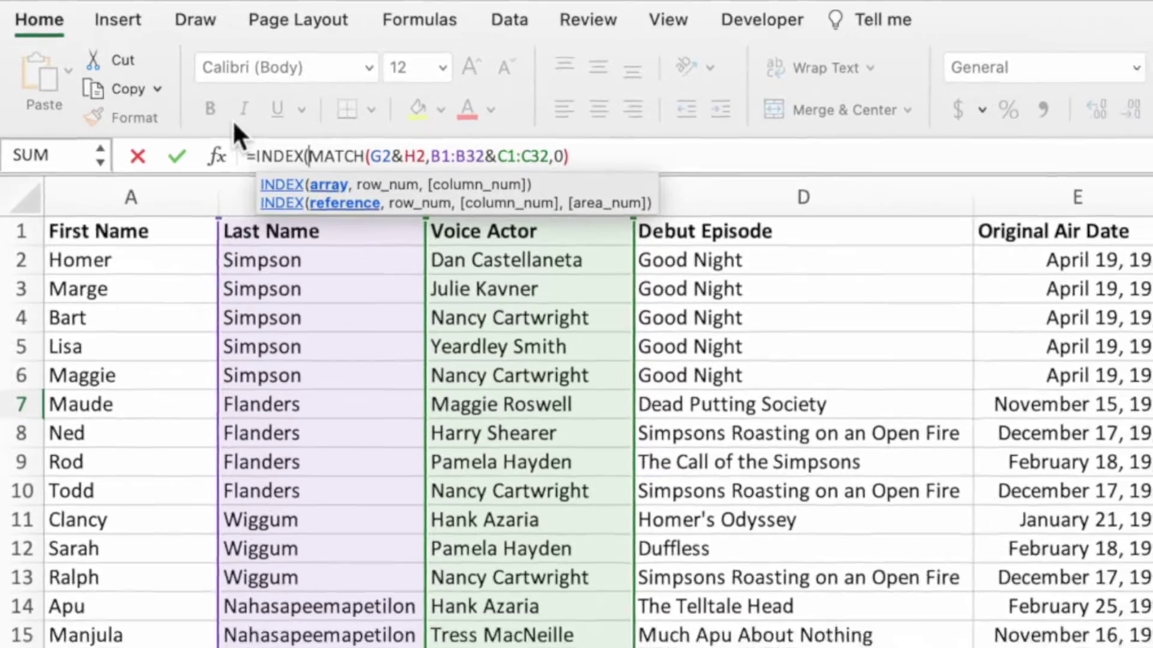
drag(103, 122, 102, 593)
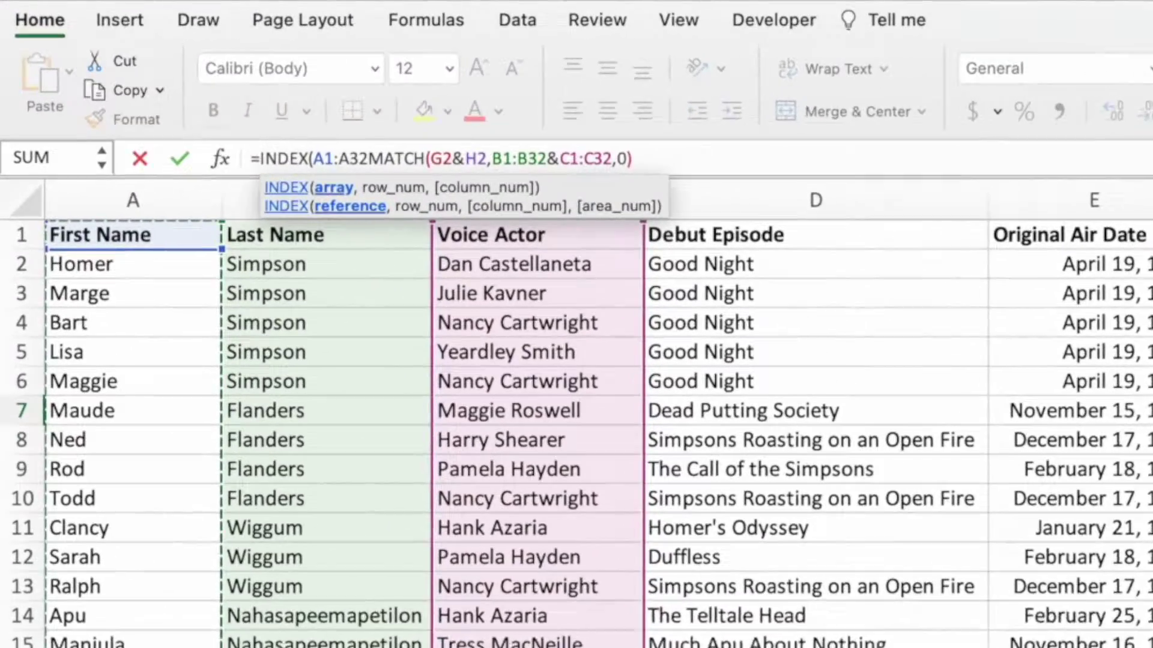
text(,)
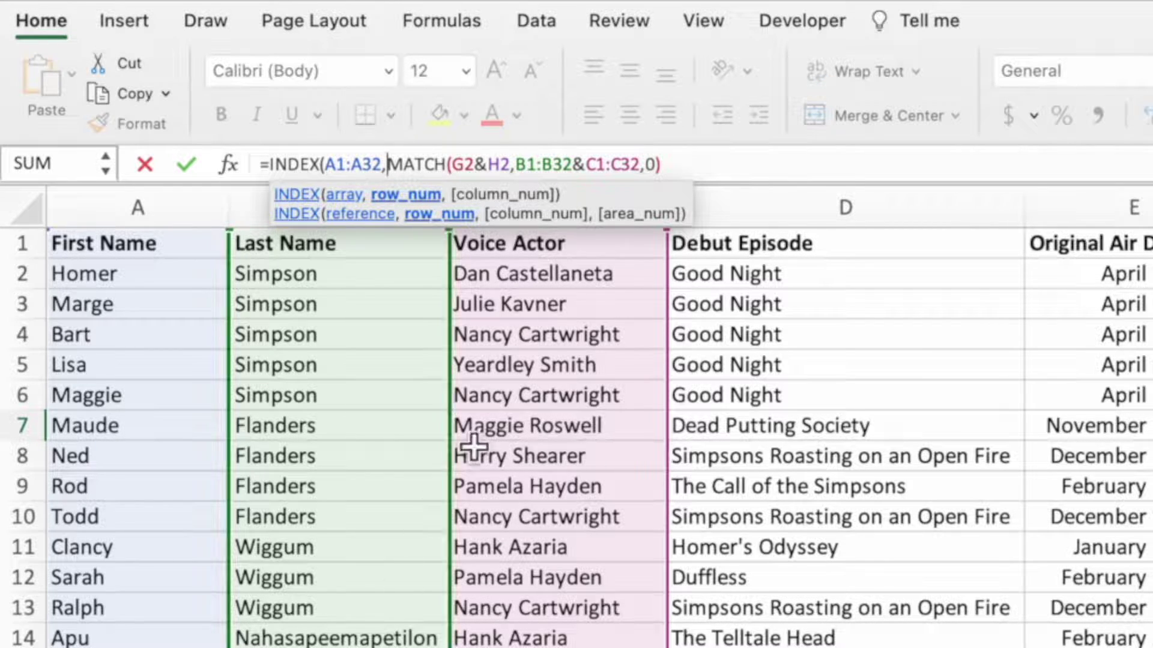
click(713, 165)
text())
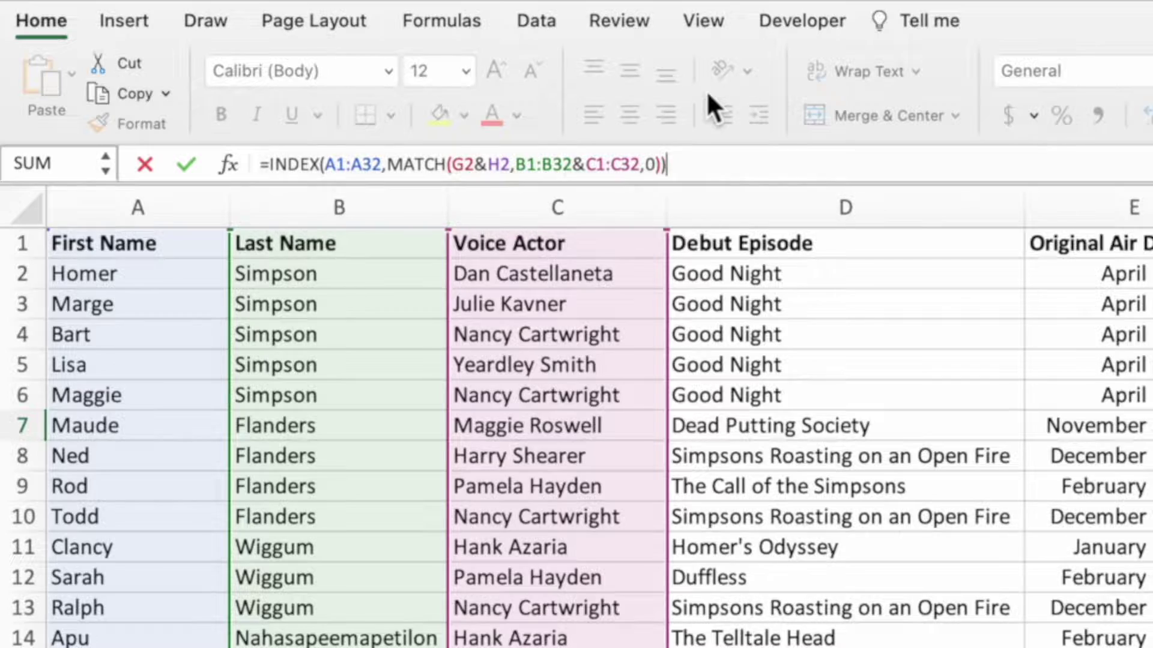
key(Return)
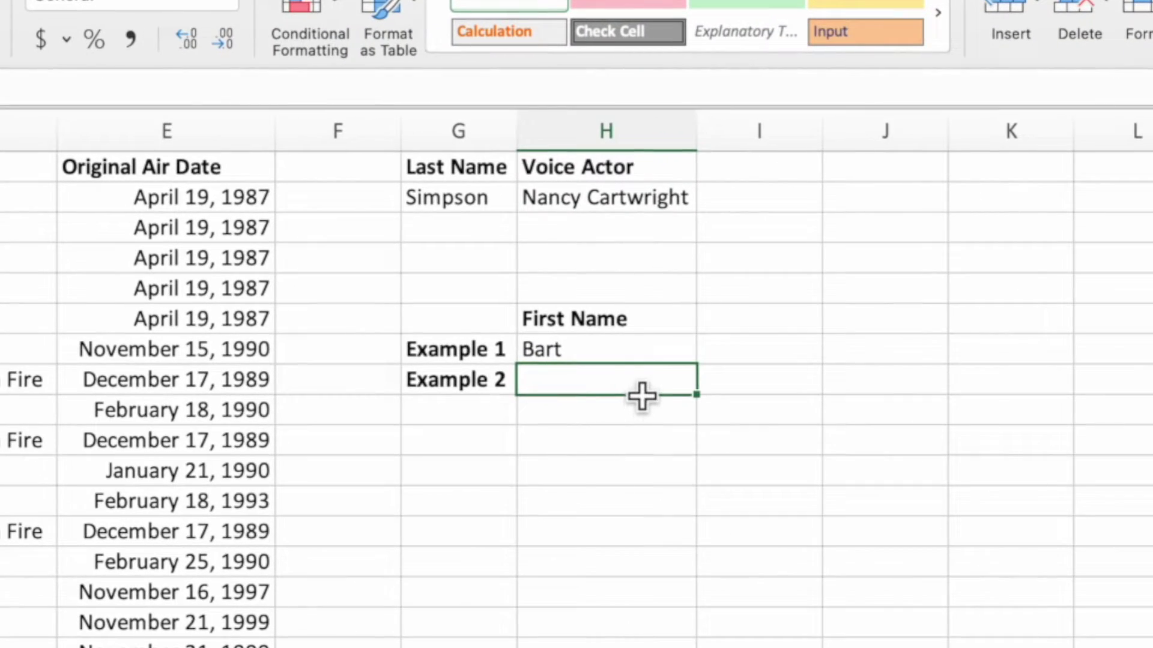
- Begin a MATCH formula in H8 for Example 2 with lookup value 1 and the first condition (B1:B32=G2)
text(=MA)
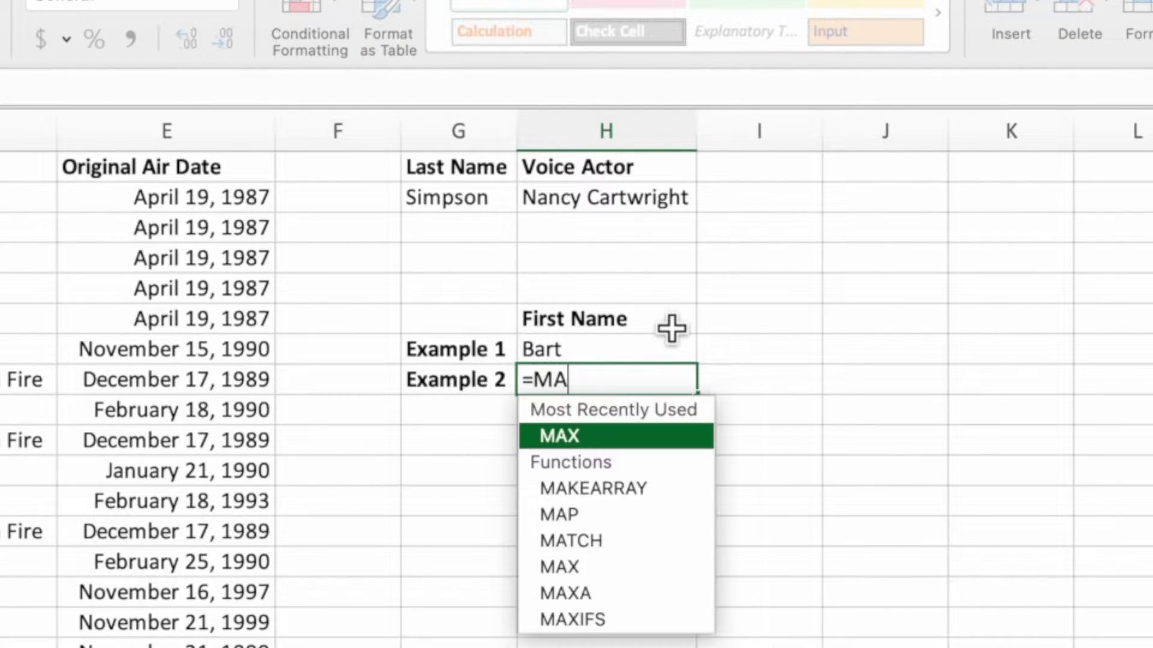
text(TCH()
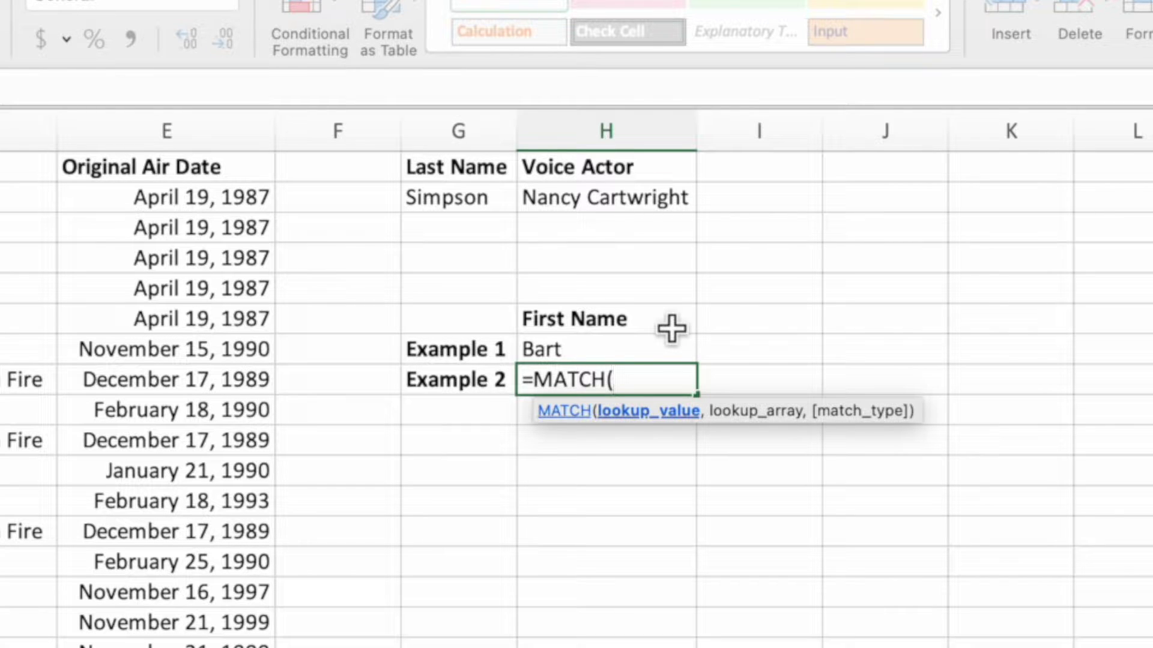
text(1)
text(,)
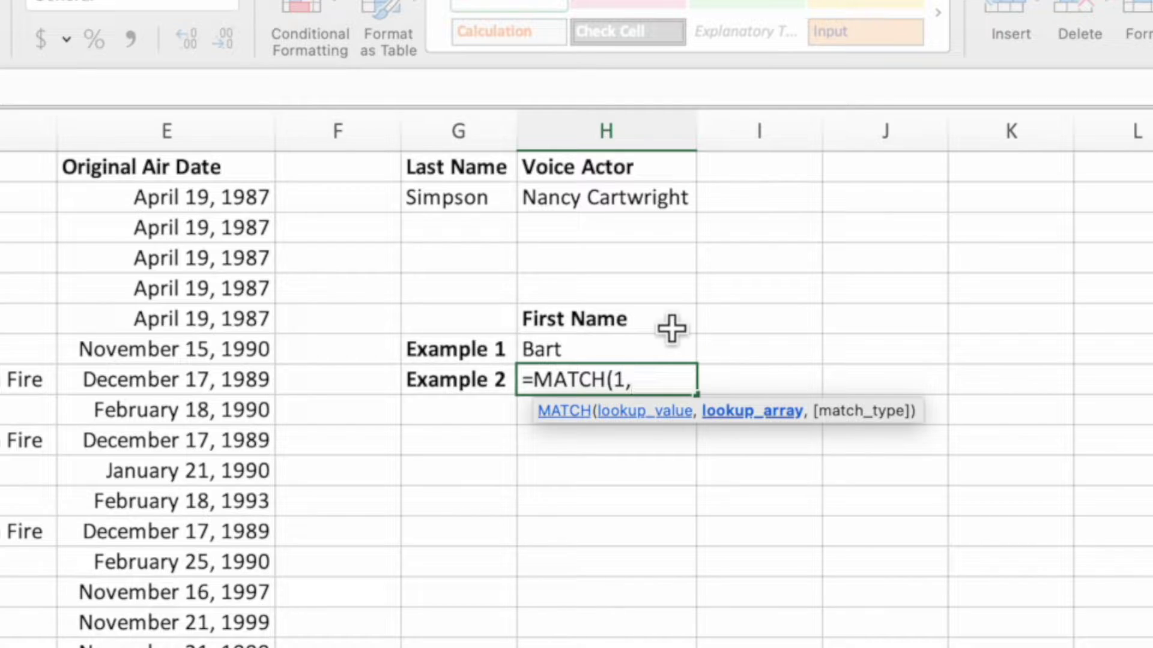
text(()
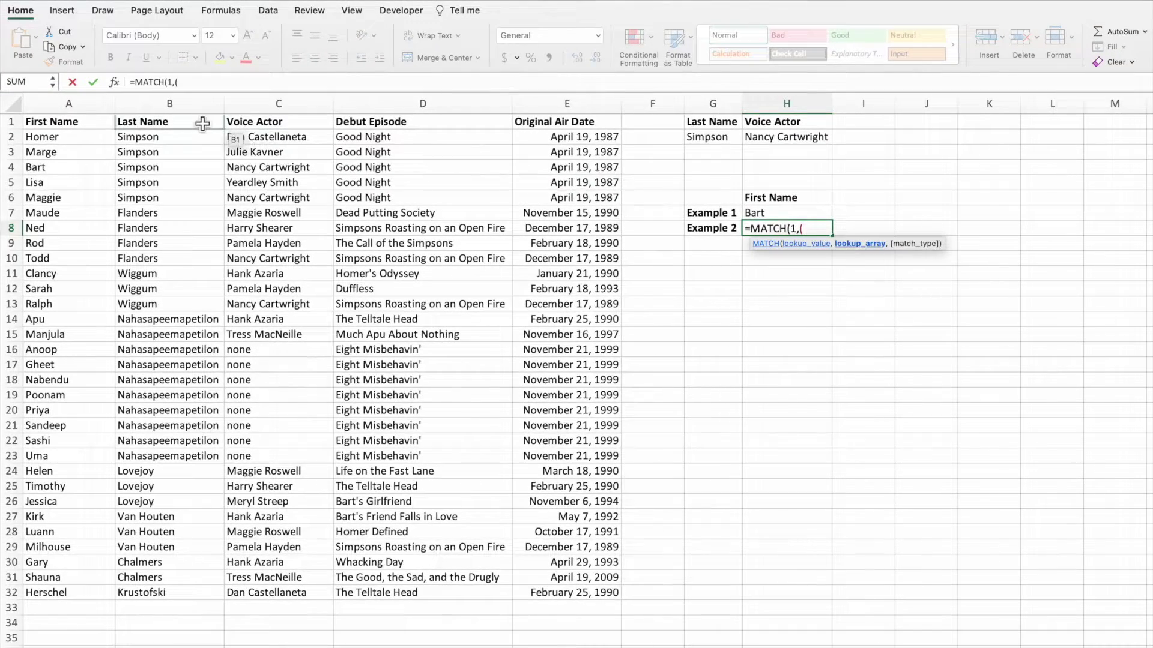
drag(198, 122, 206, 597)
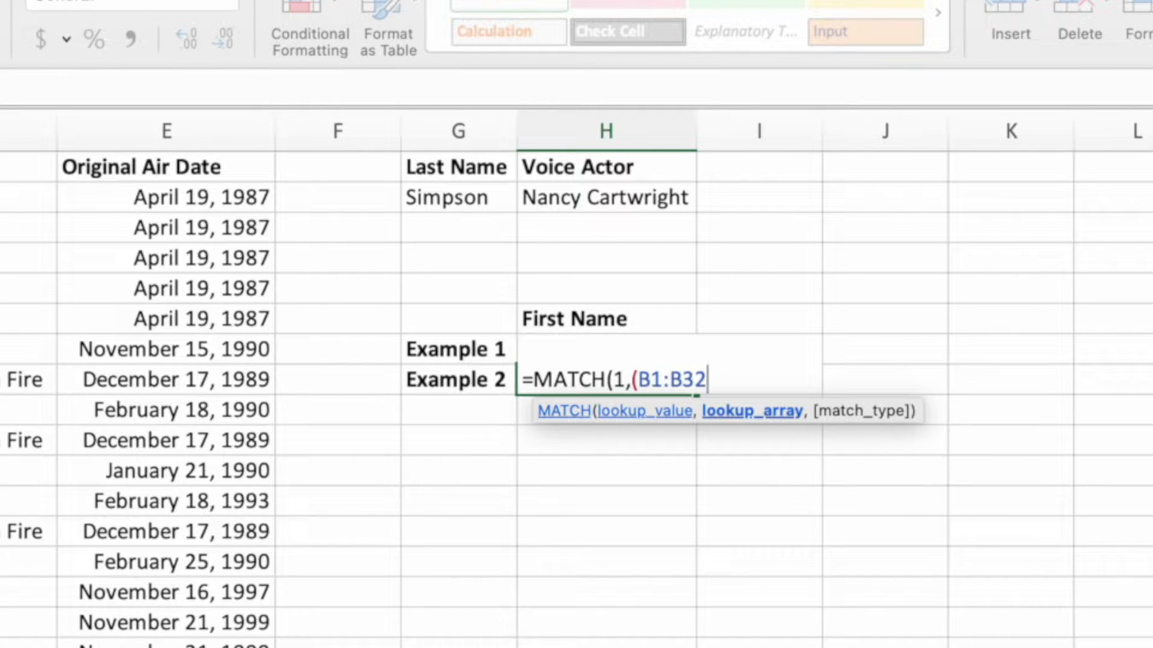
text(=)
click(498, 195)
text())
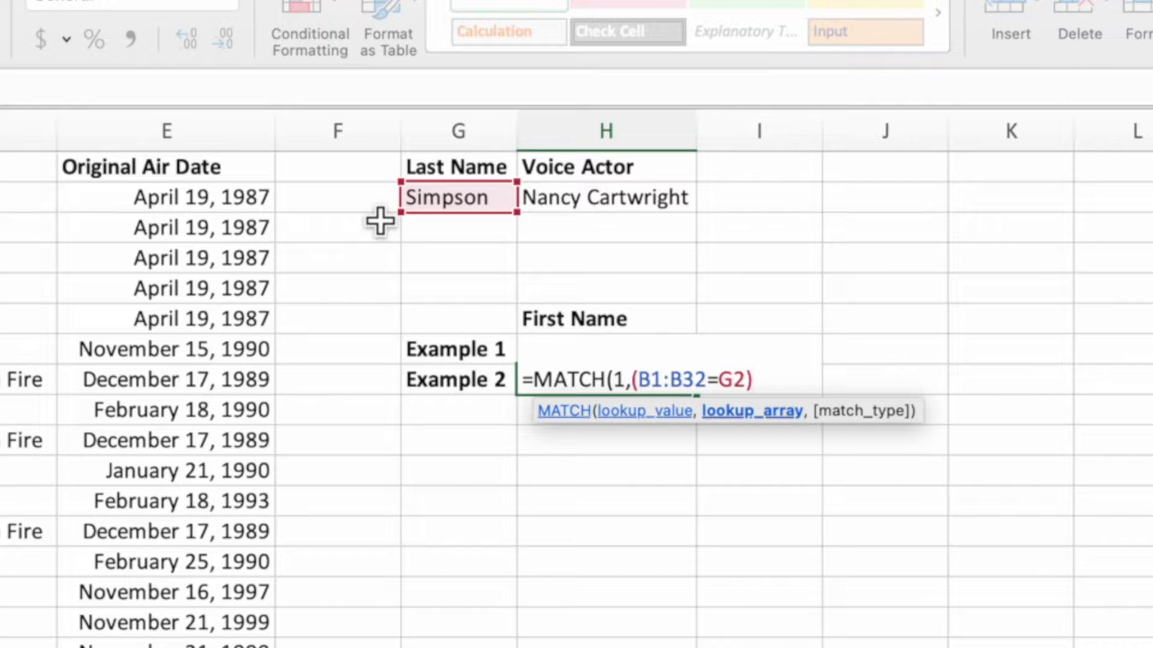
- Complete the H8 MATCH formula by multiplying in the second condition (C1:C32=H2) and setting exact match type 0
text(*()
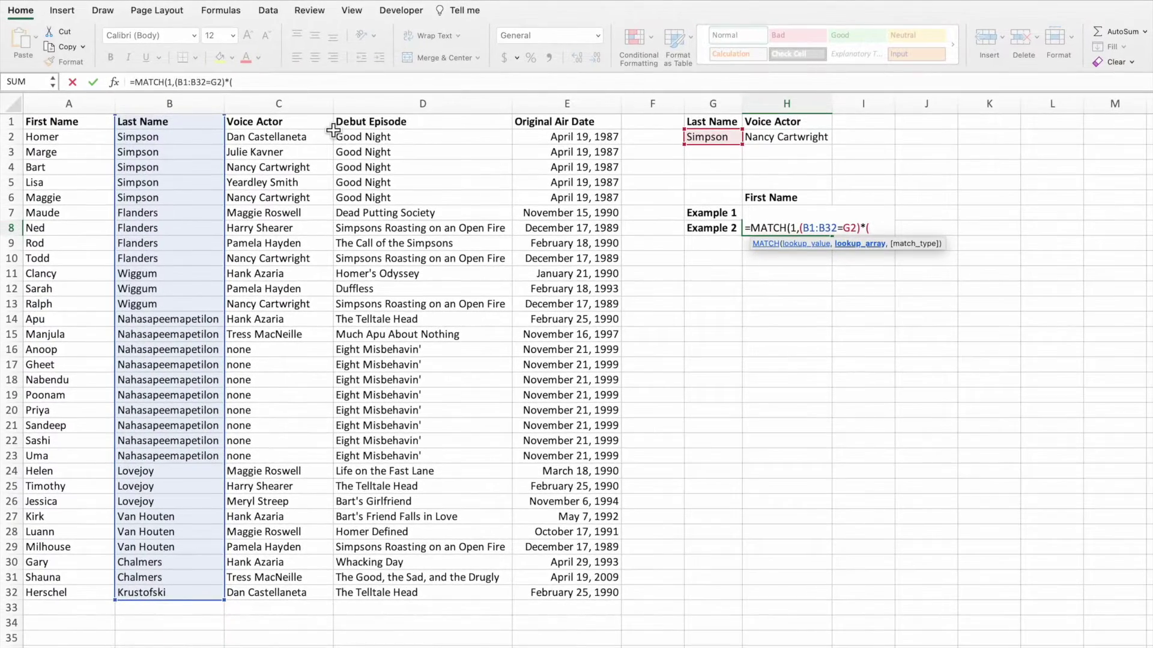
drag(279, 121, 330, 598)
text(=)
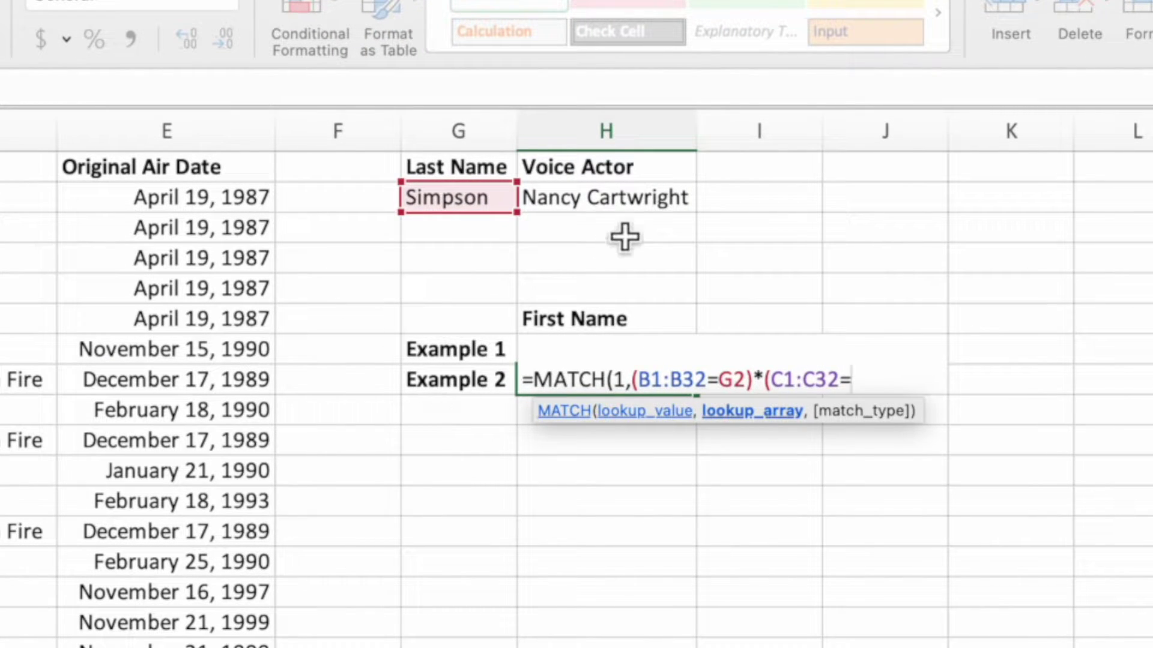
click(645, 211)
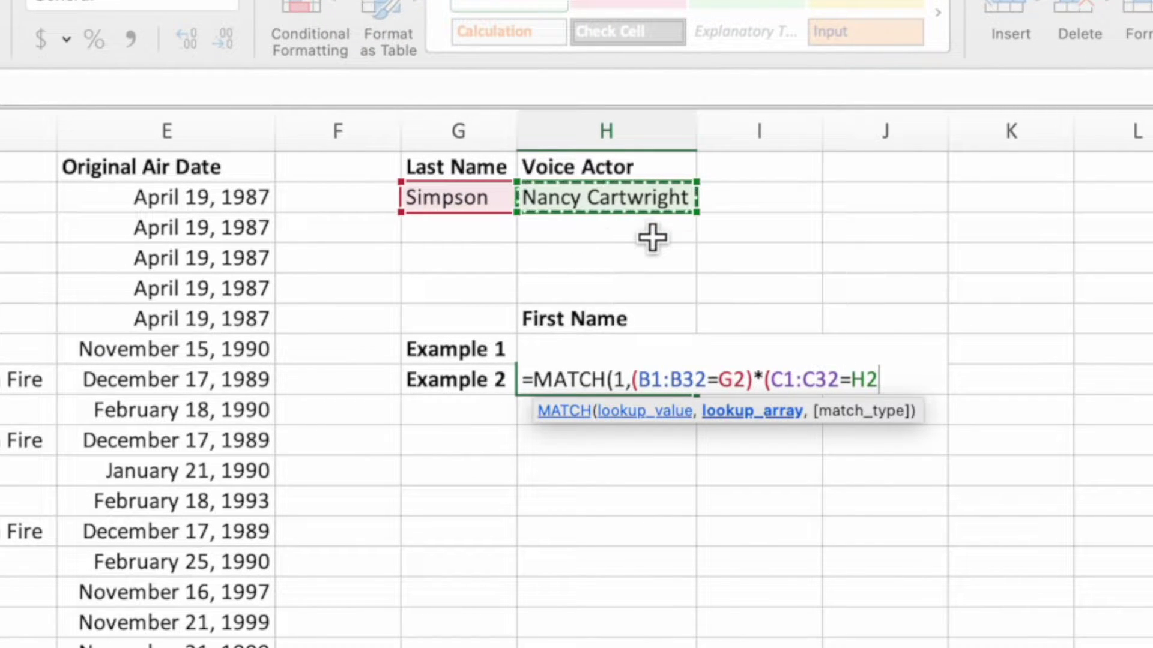
text())
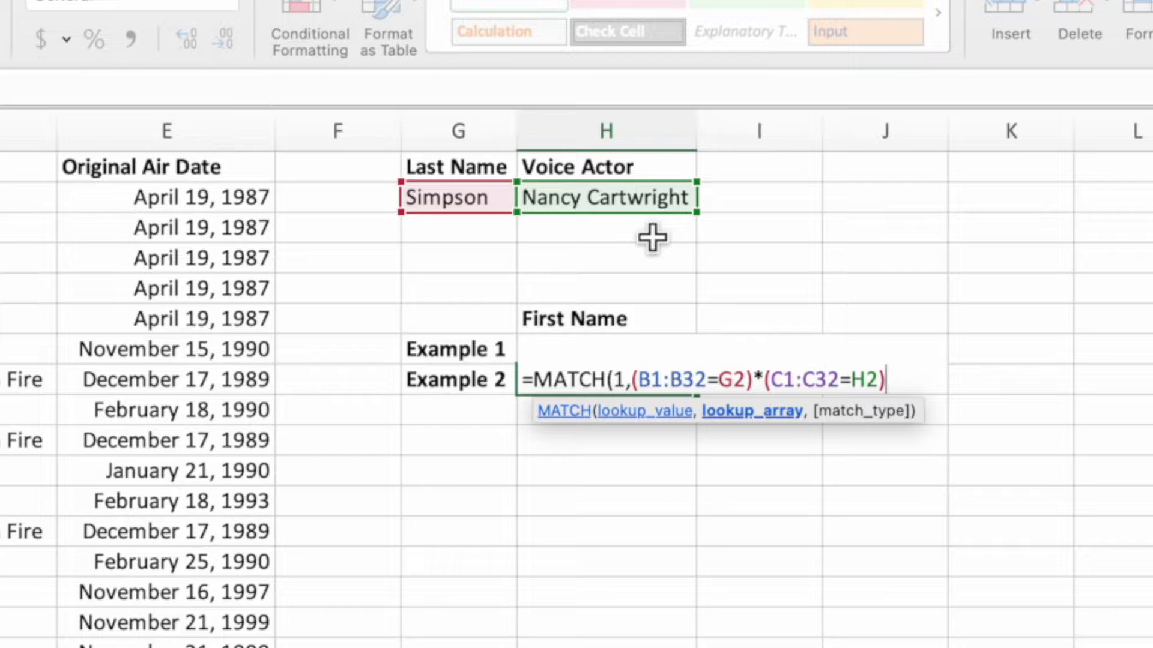
text(,)
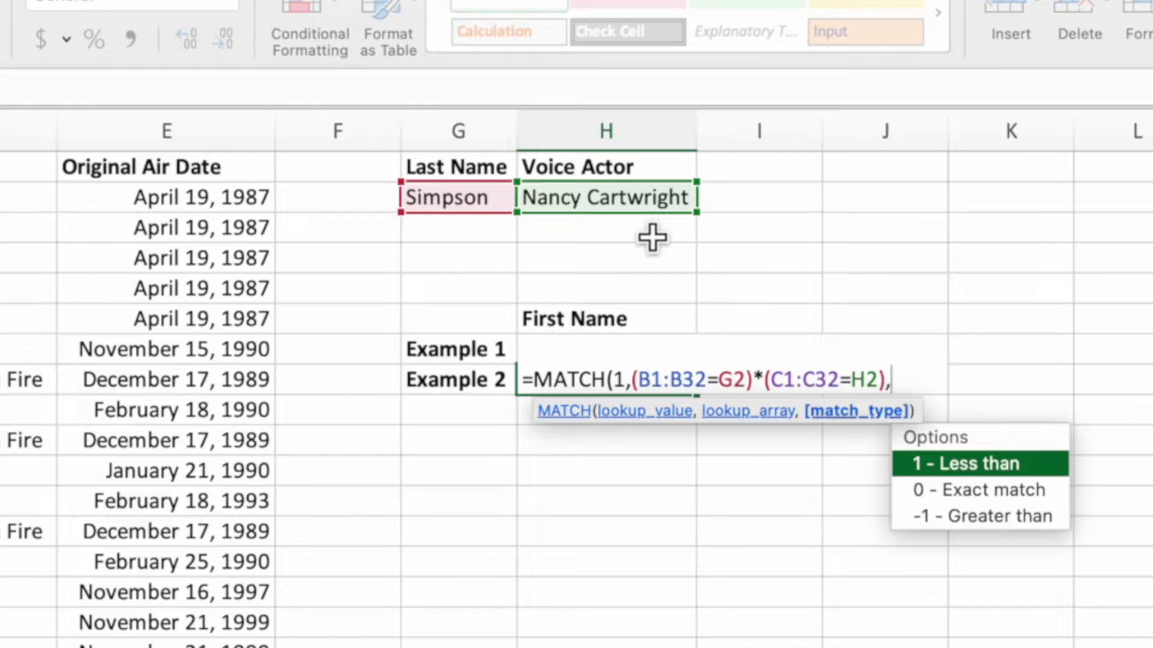
double_click(1064, 491)
text())
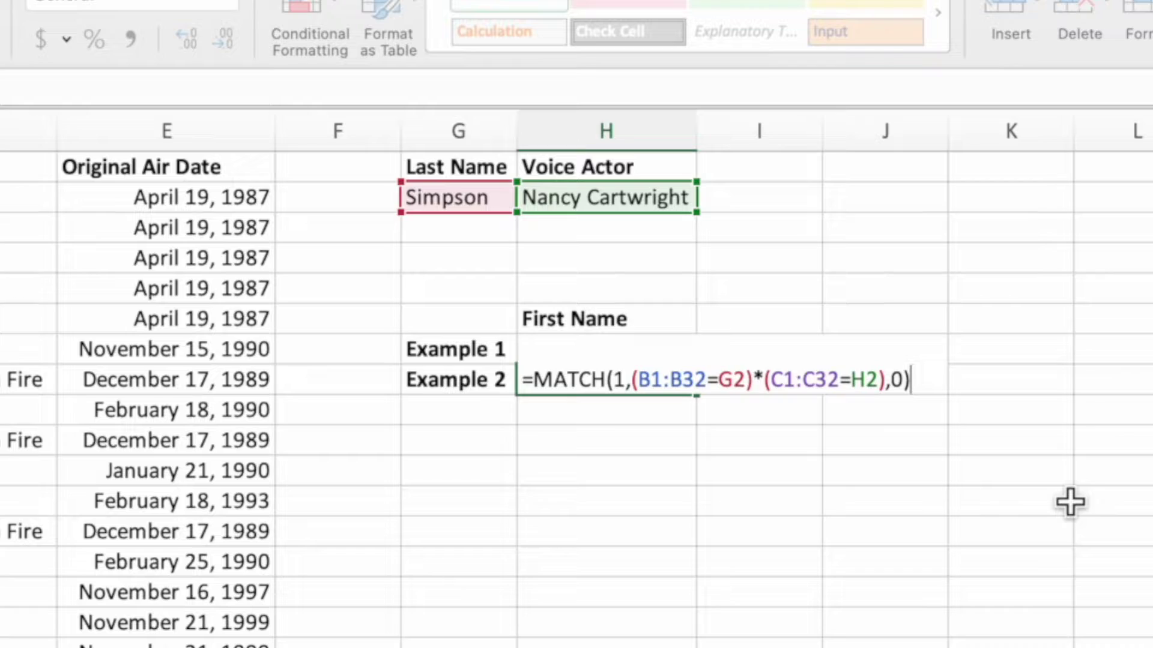
key(Return)
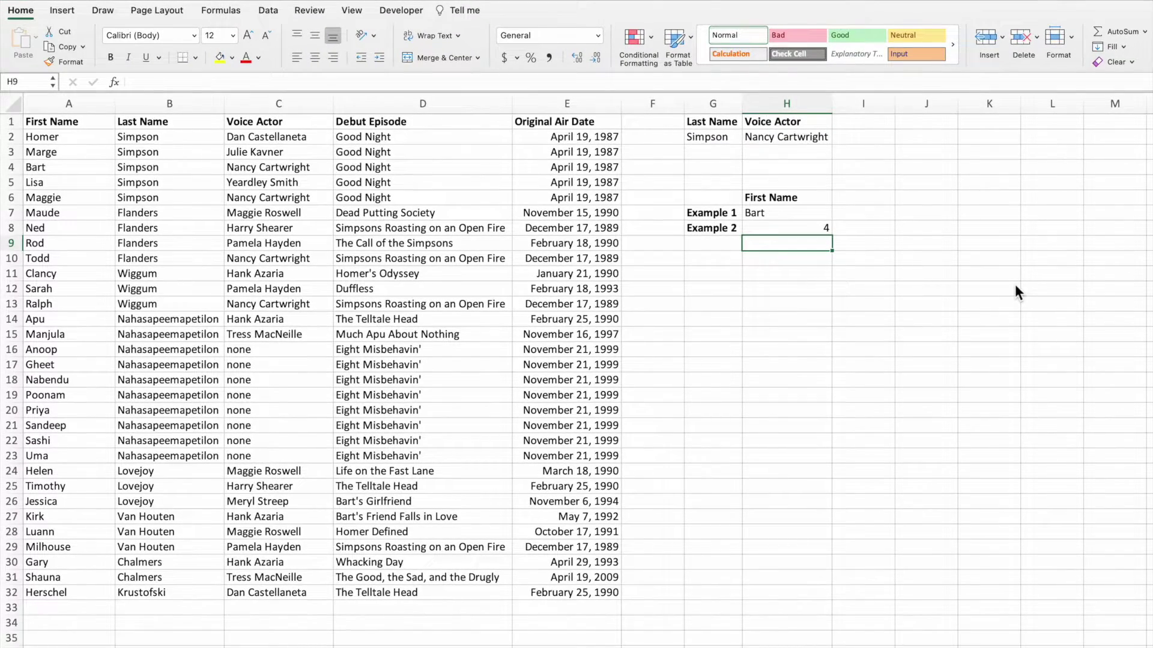
- Wrap the MATCH formula in H8 in an INDEX function that returns from the first-name range A1:A32
click(795, 233)
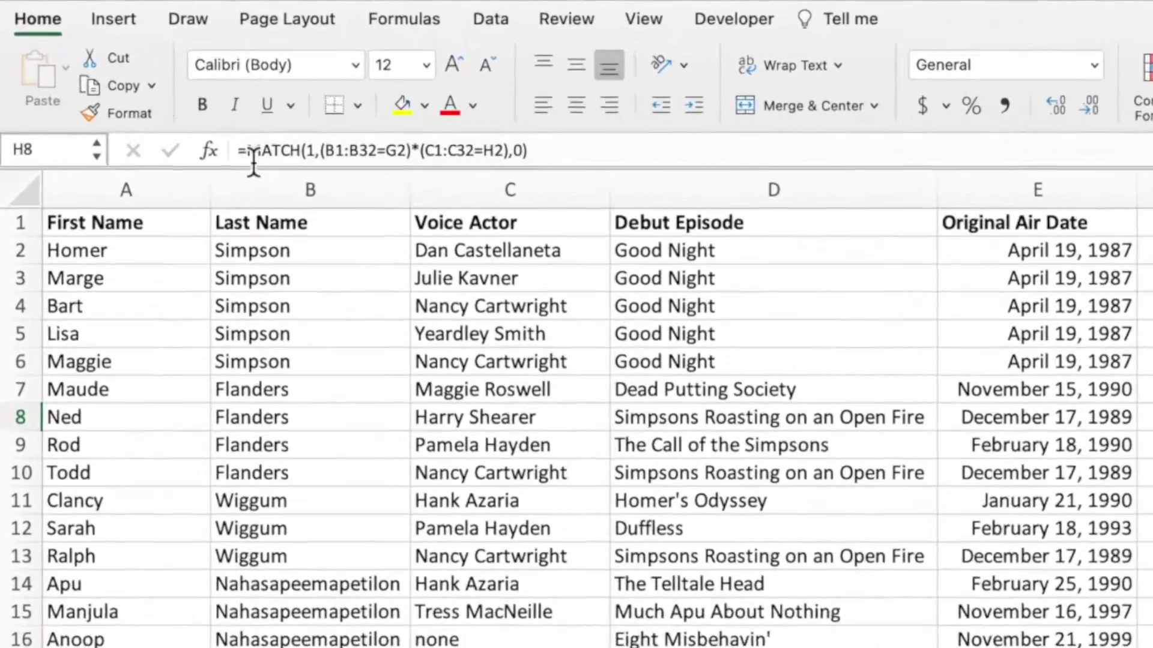
click(137, 85)
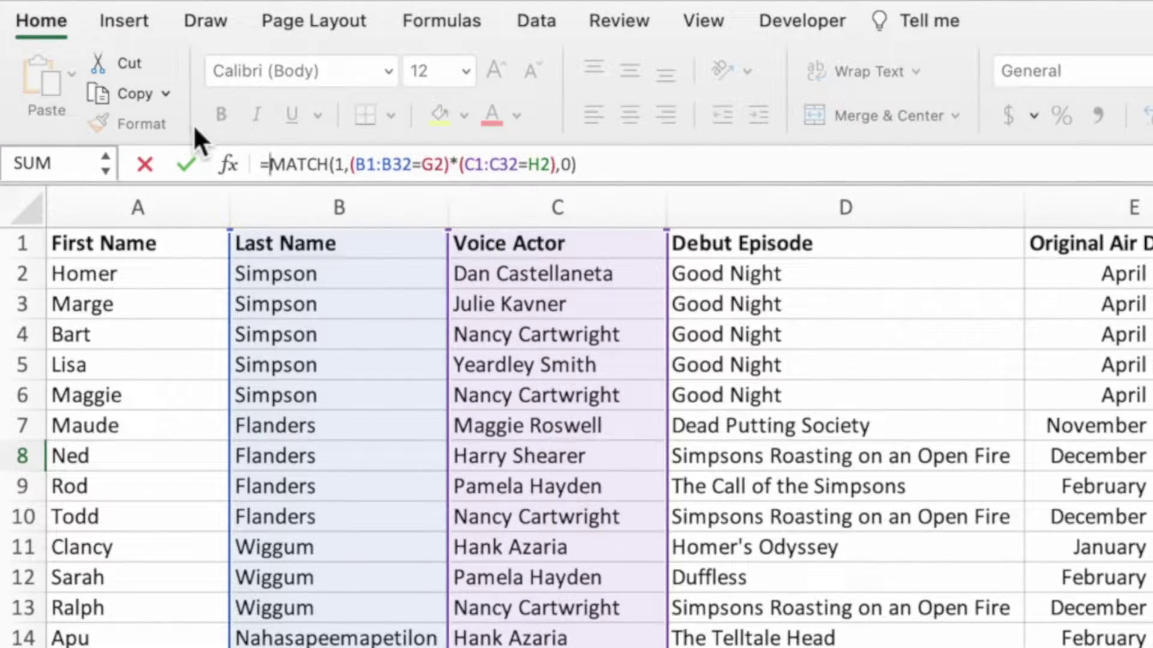
text(INDEX()
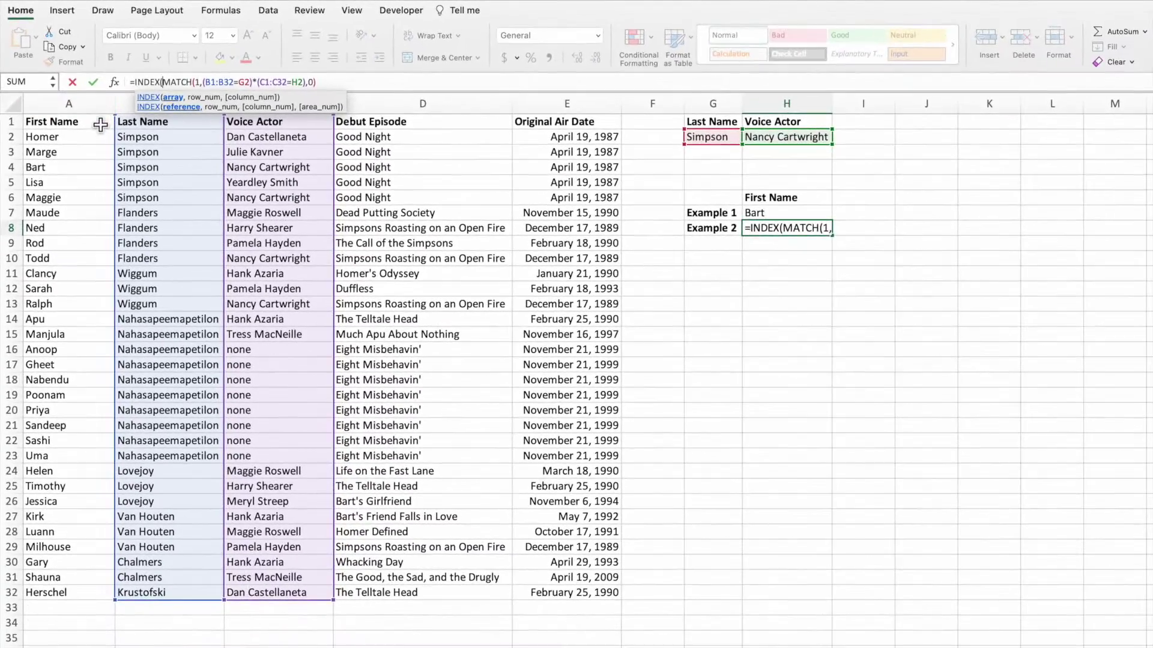
drag(98, 121, 90, 594)
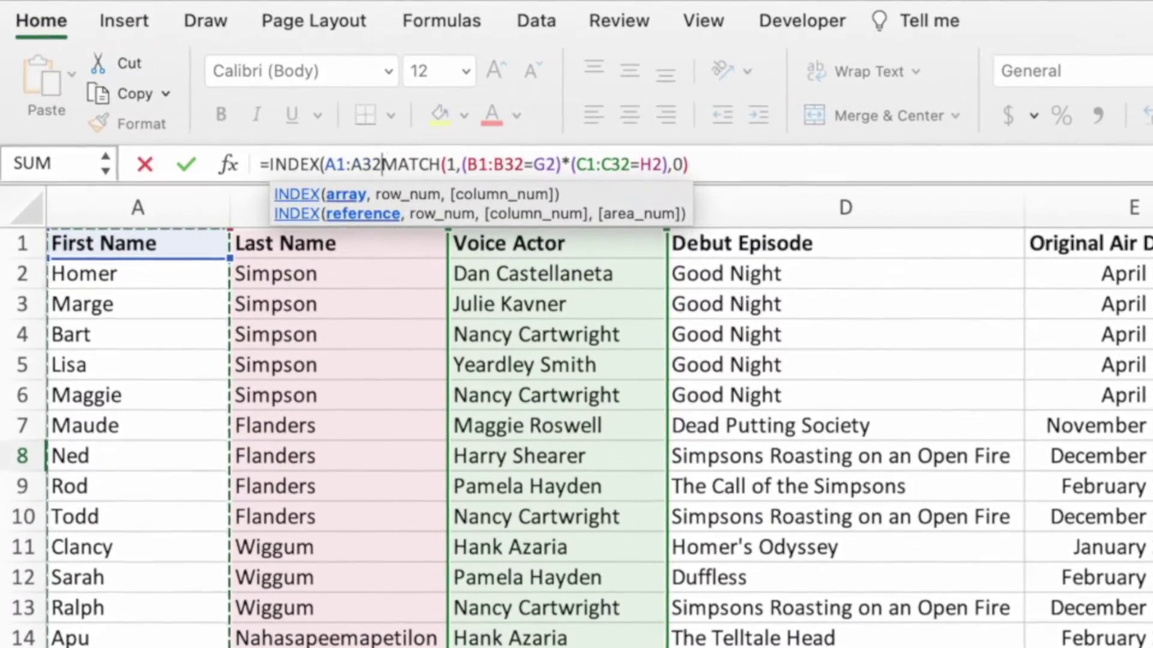
text(,)
click(737, 166)
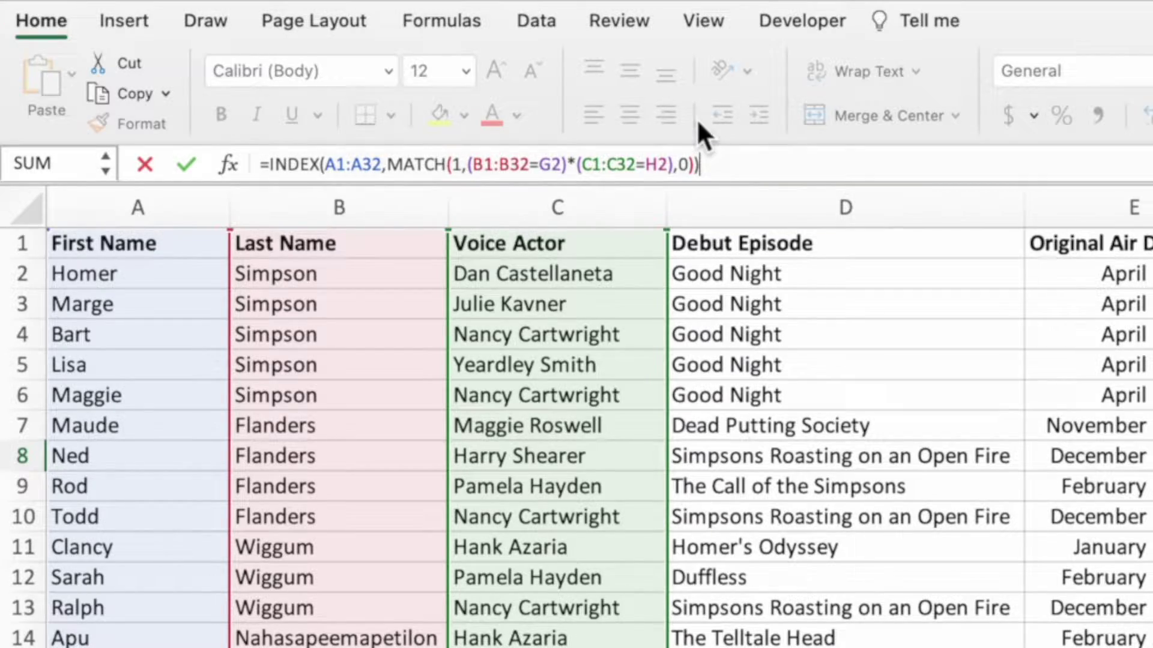
key(Return)
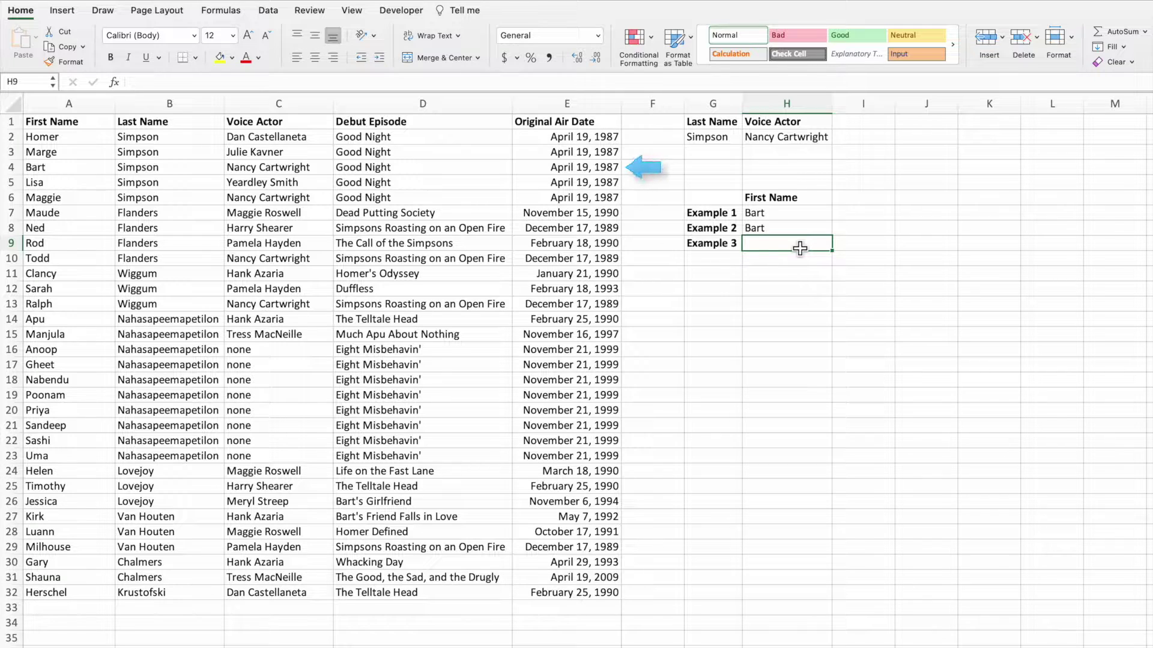
- Copy the H8 INDEX/MATCH formula text unchanged into H9 for Example 3
click(800, 229)
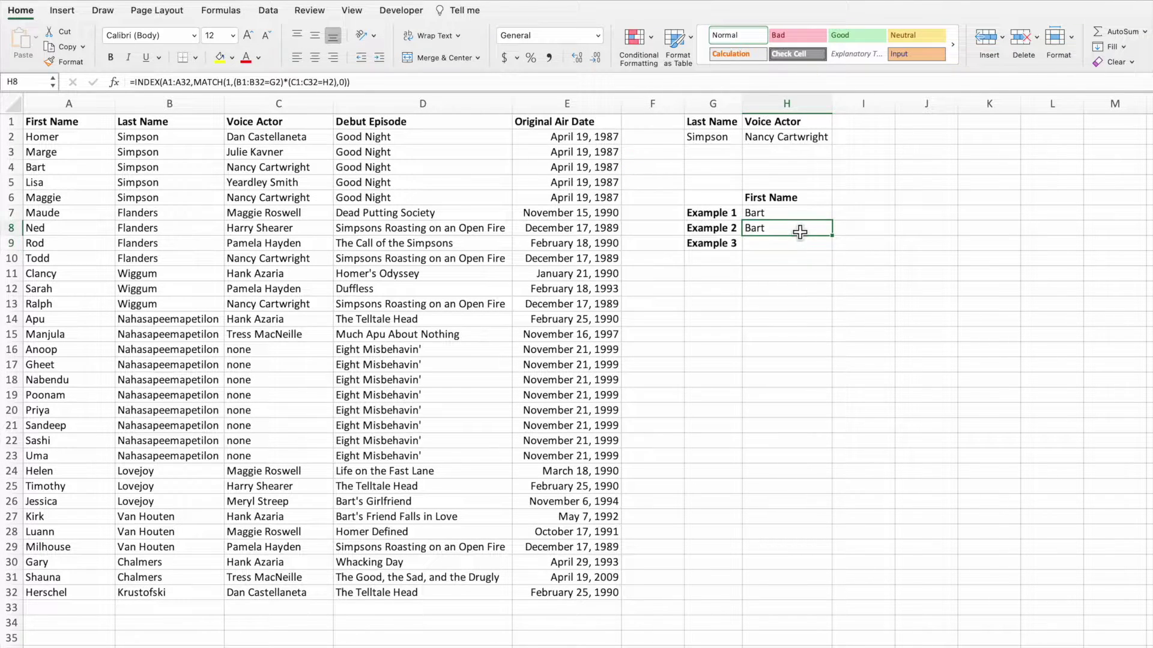
click(240, 81)
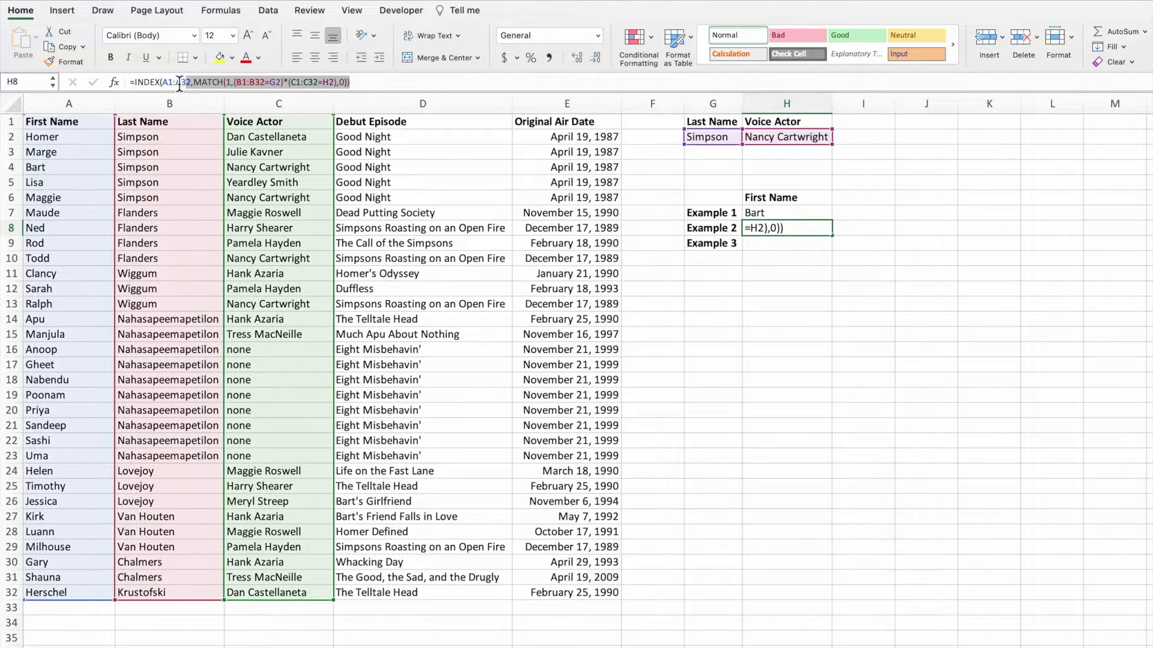
key(Escape)
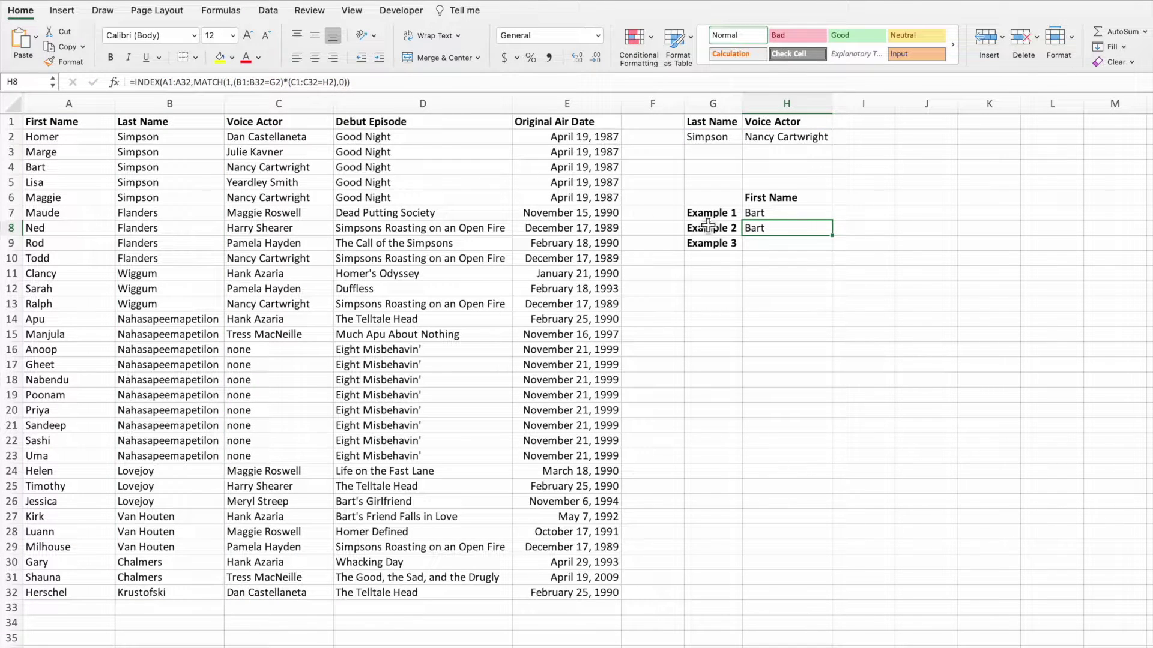
click(781, 248)
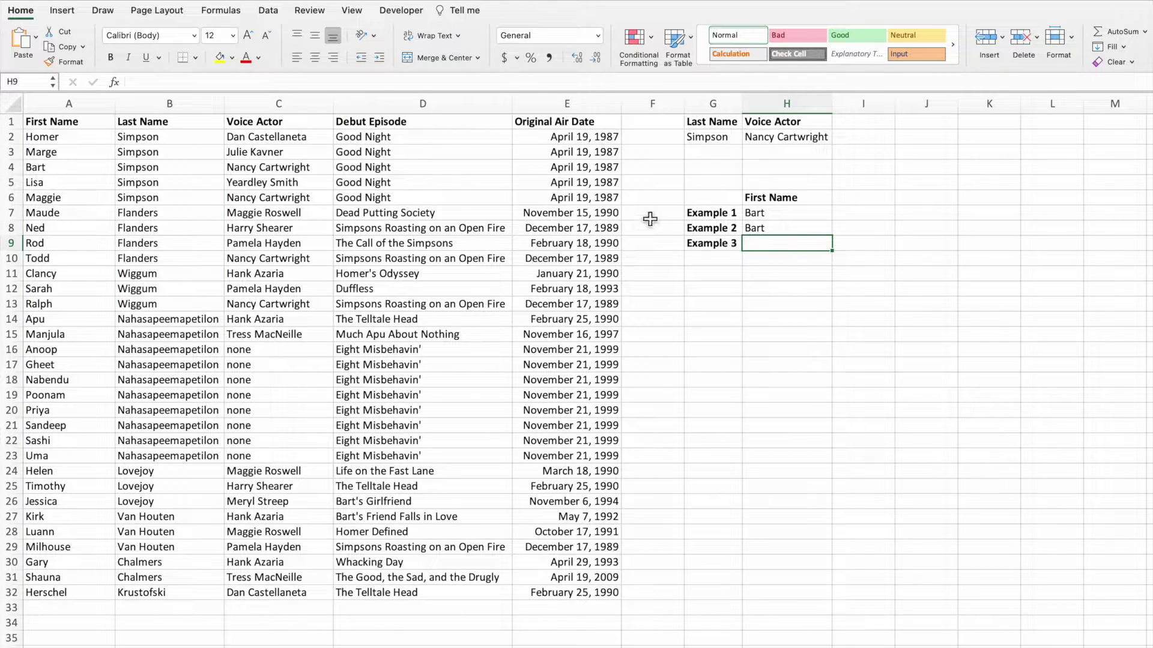
click(175, 82)
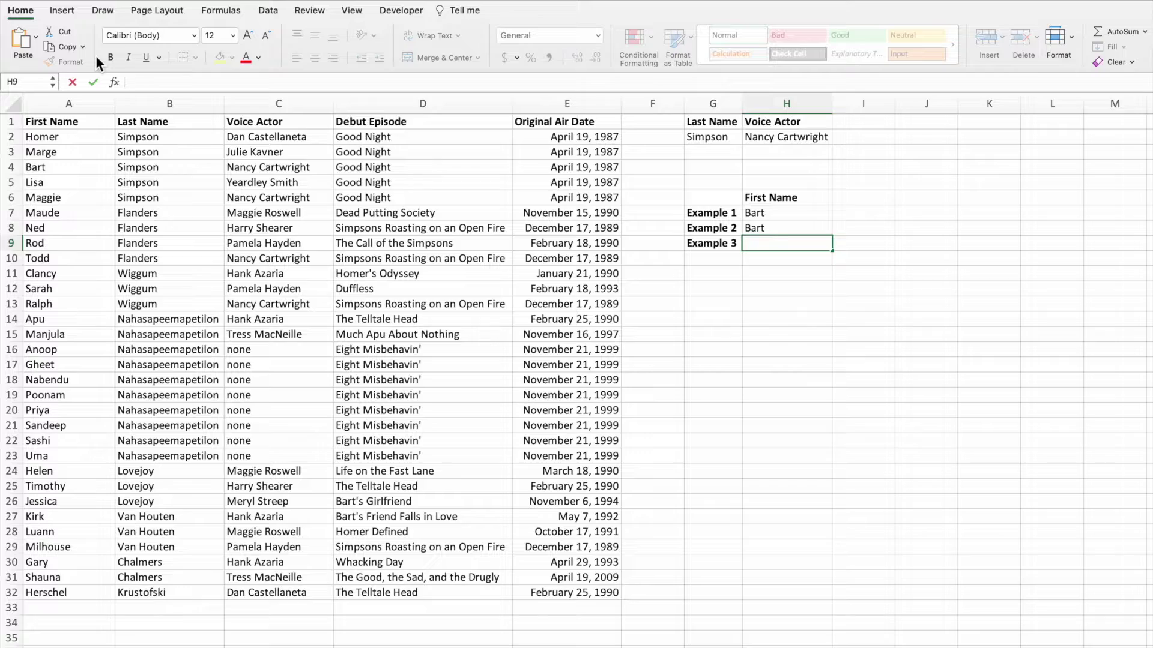
text(=INDEX(A1:A32,MATCH(1,(B1:B32=G2)*(C1:C32=H2),0)))
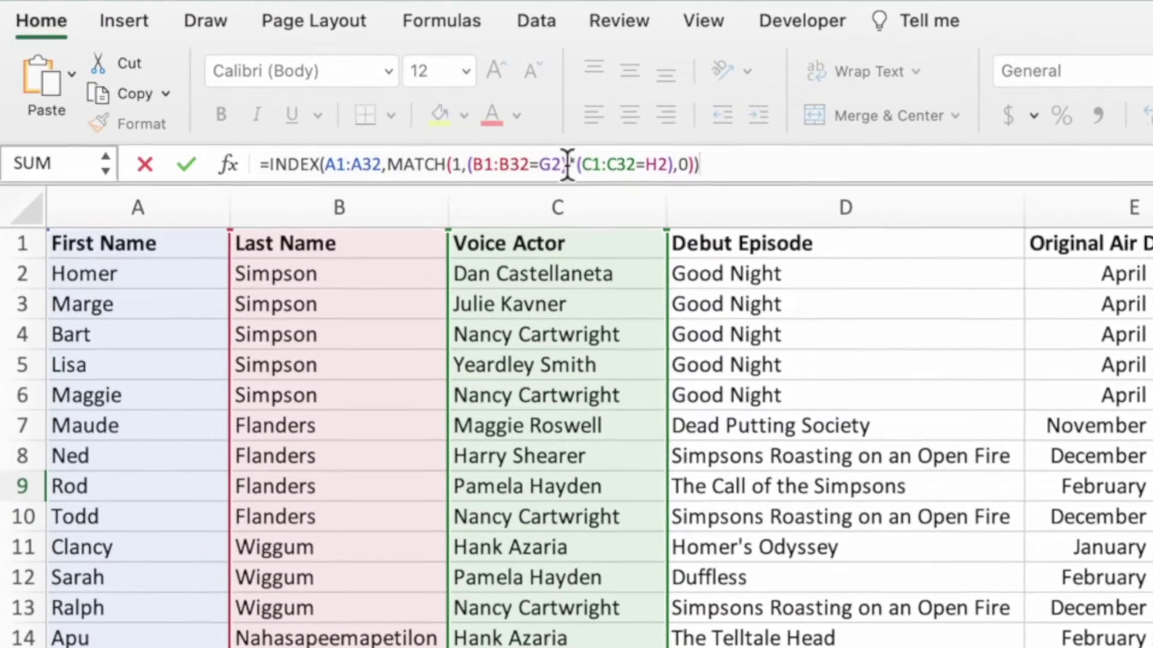
- Replace the last-name condition B1:B32=G2 in the H9 formula with the air-date condition E1:E32>=DATE(1989,1,1)
drag(539, 158, 454, 164)
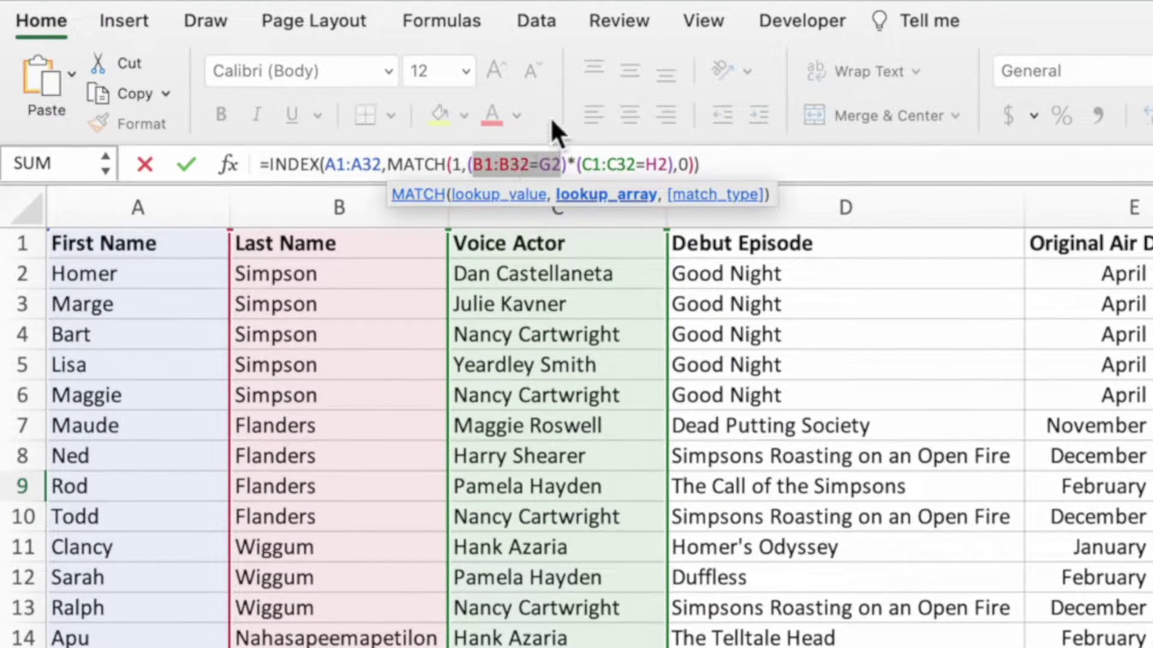
key(BackSpace)
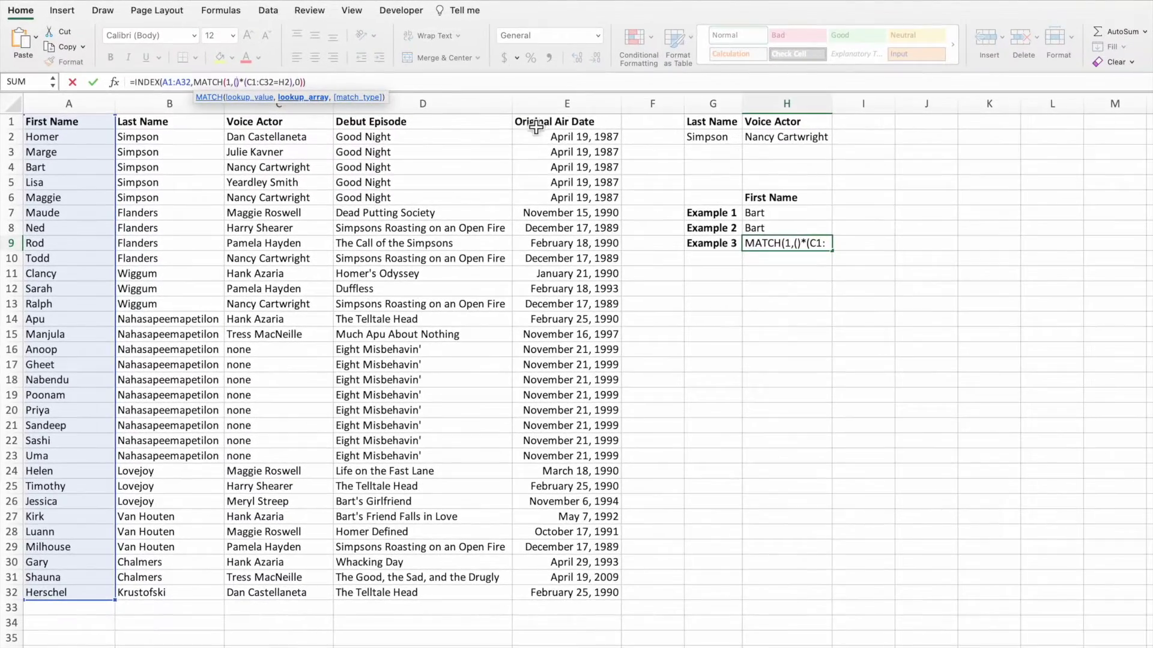
drag(597, 121, 606, 594)
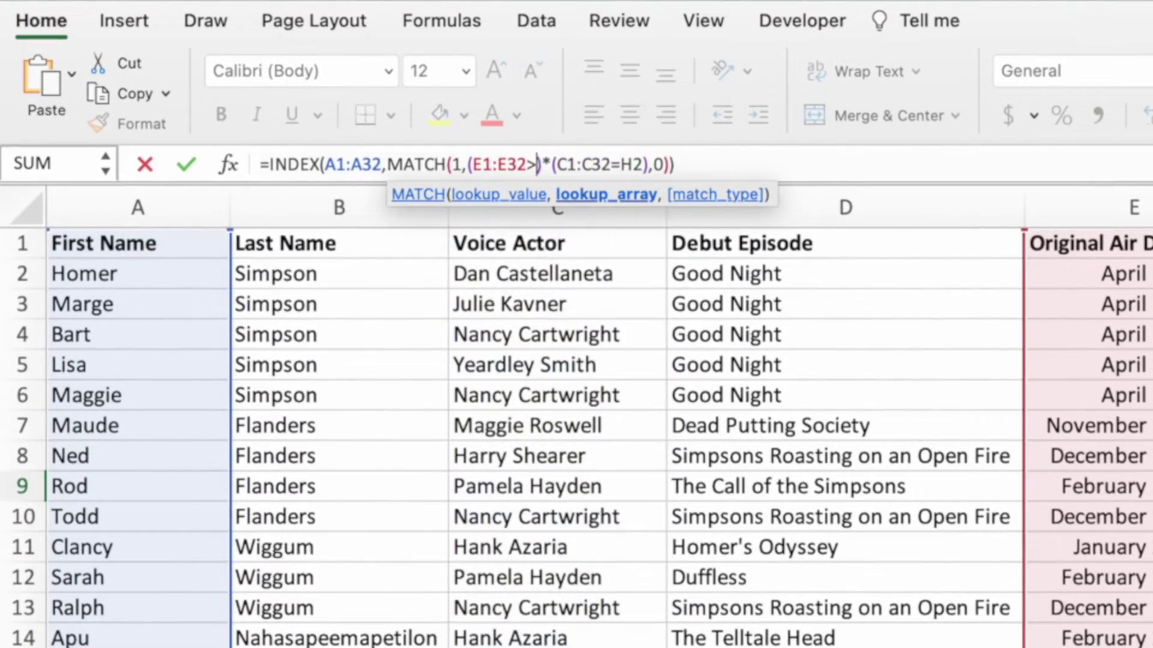
text(>=)
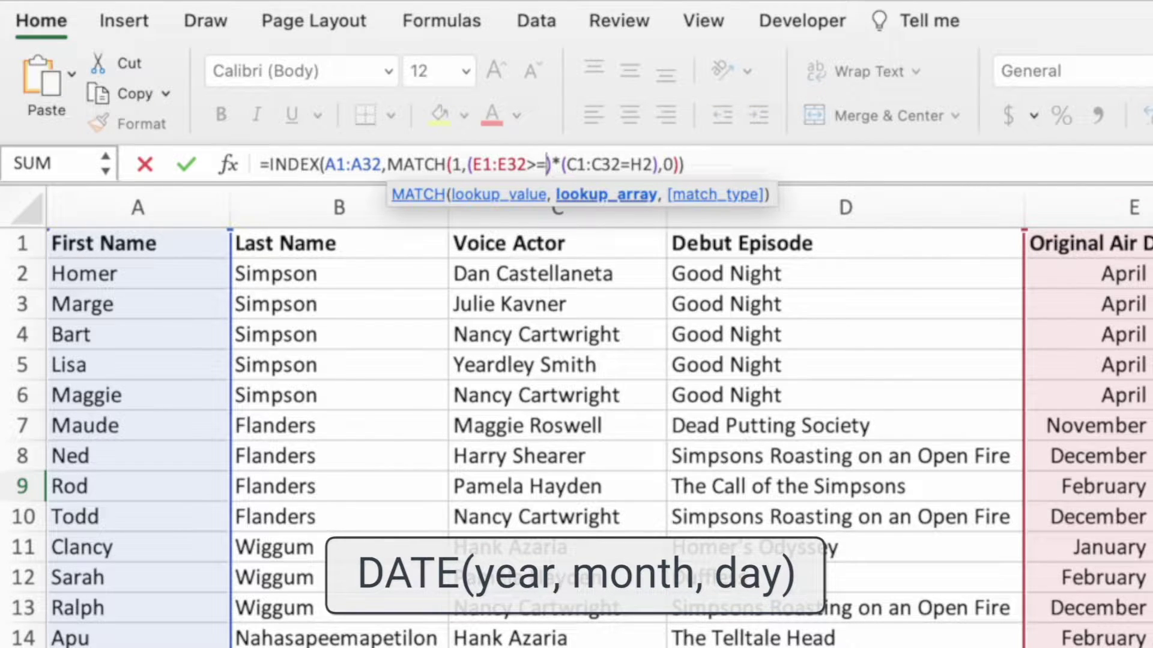
text(DATE()
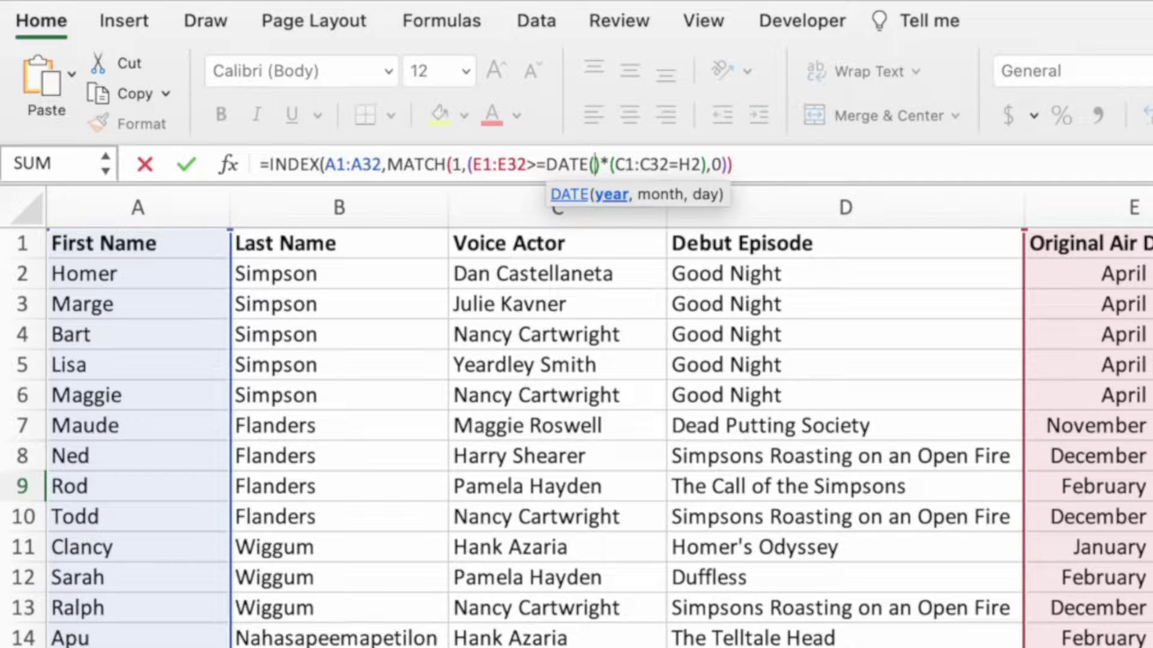
text(1989,)
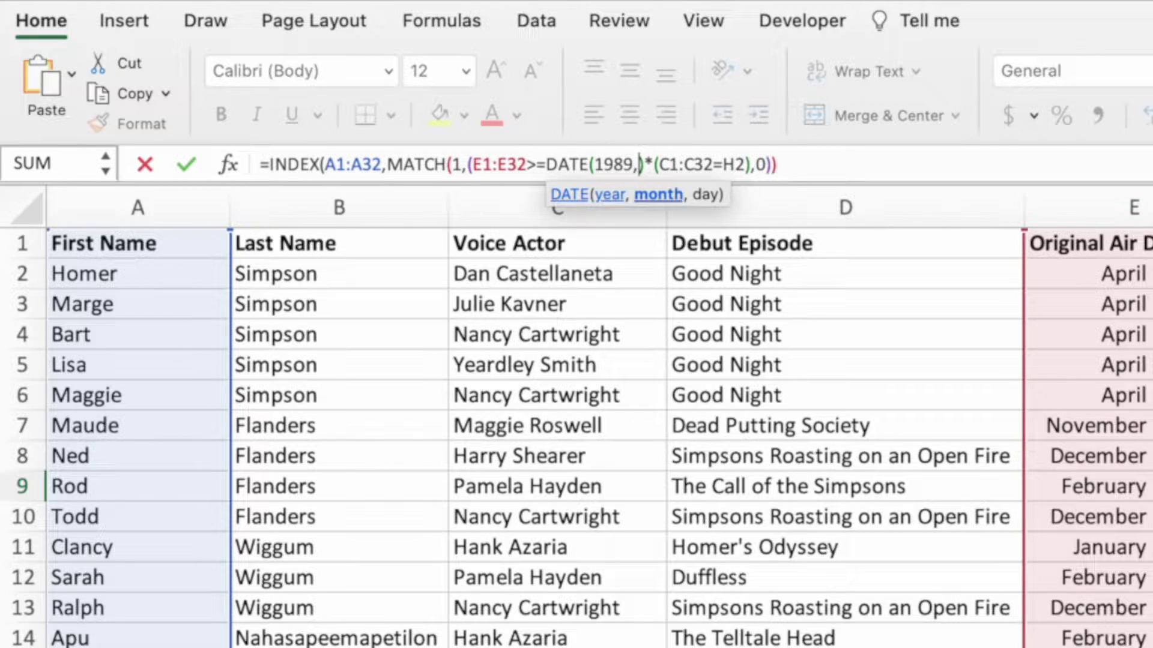
text(1)
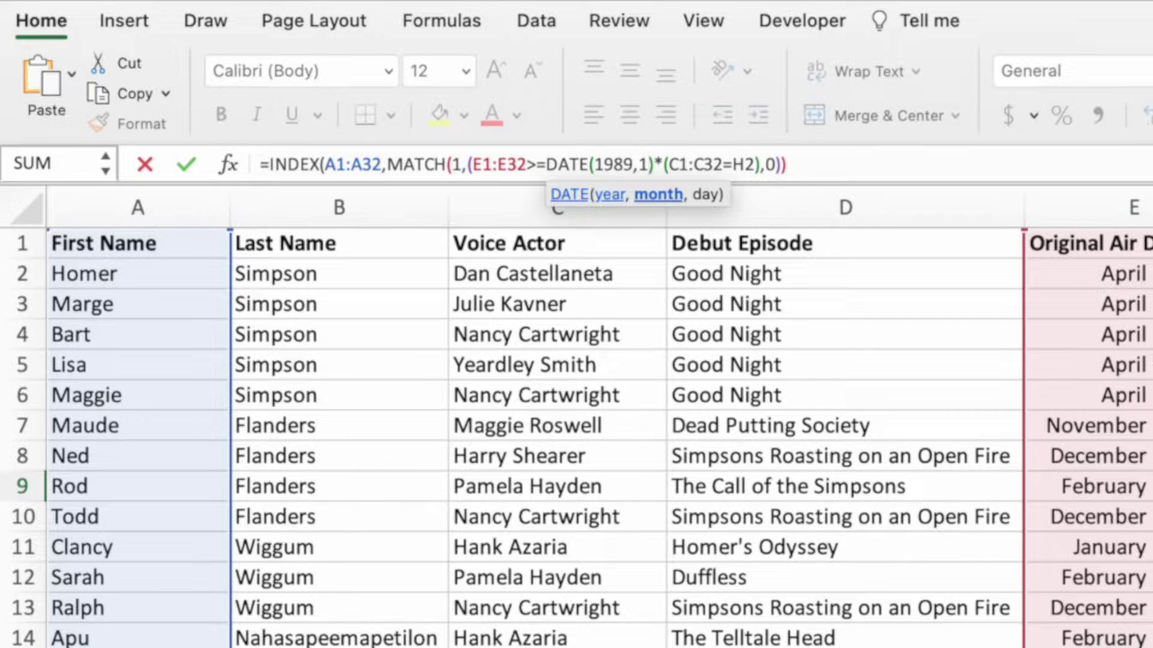
text(,)
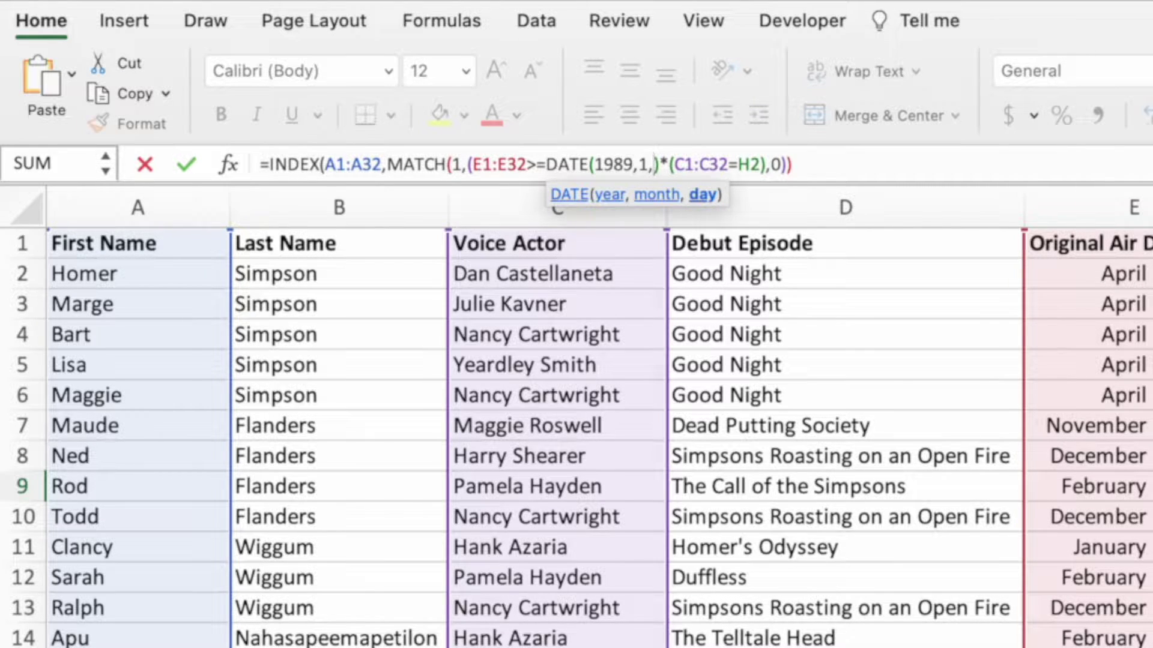
text(1))
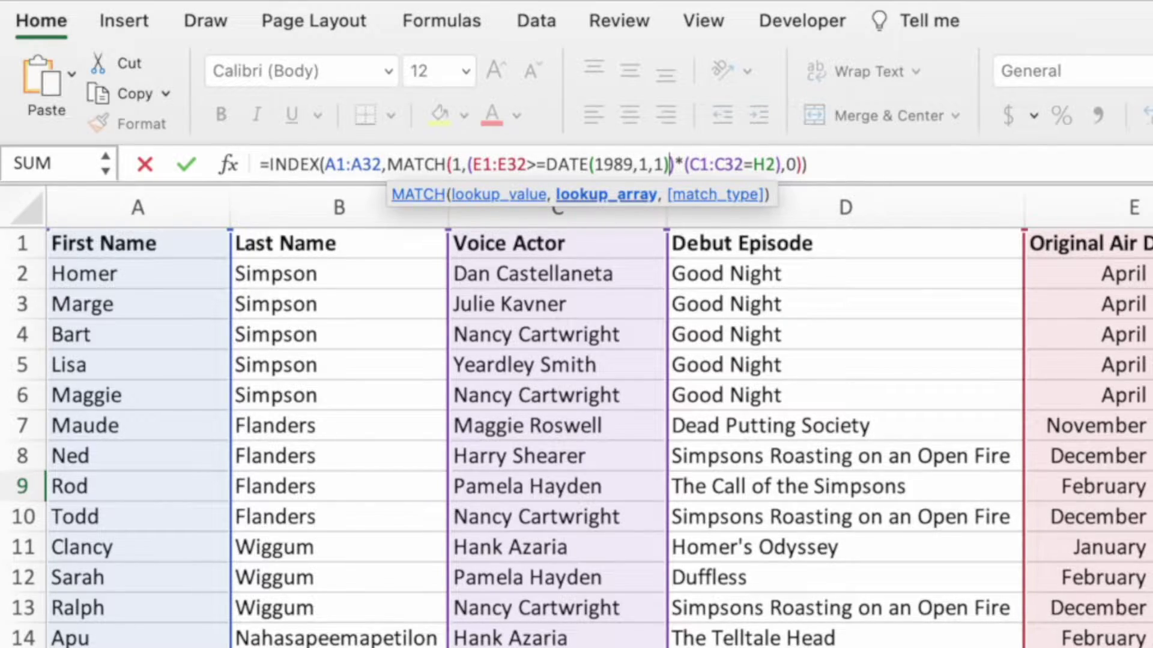
key(Return)
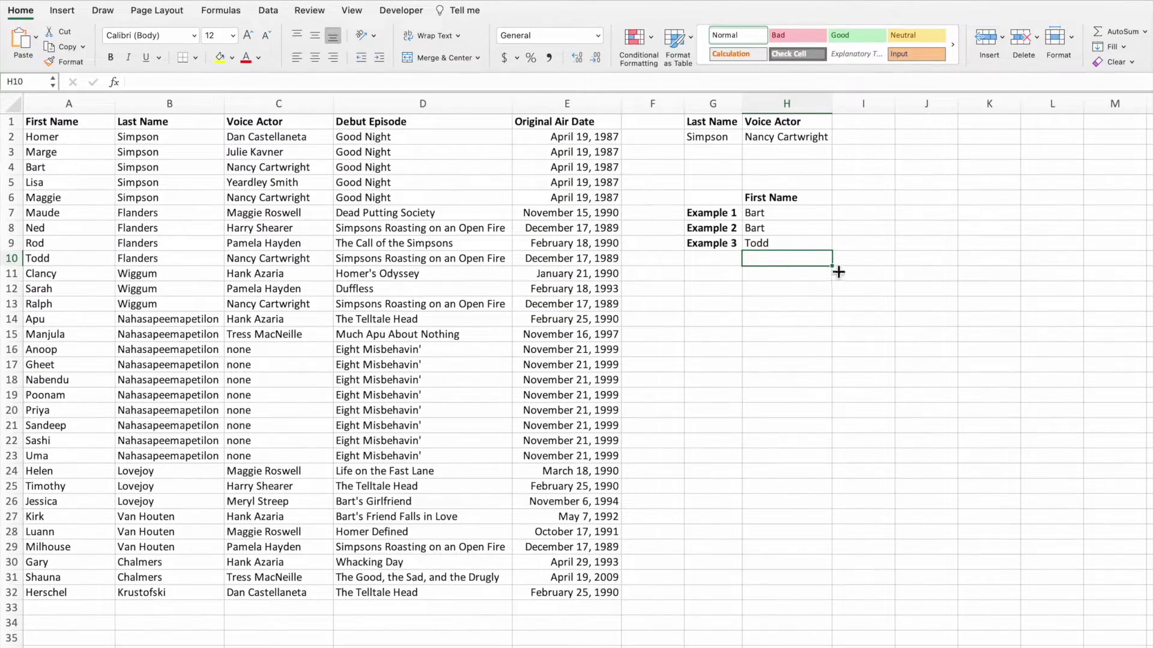
- Copy the H9 formula text into H10 for Example 4 and replace the * operator between its two conditions
click(823, 243)
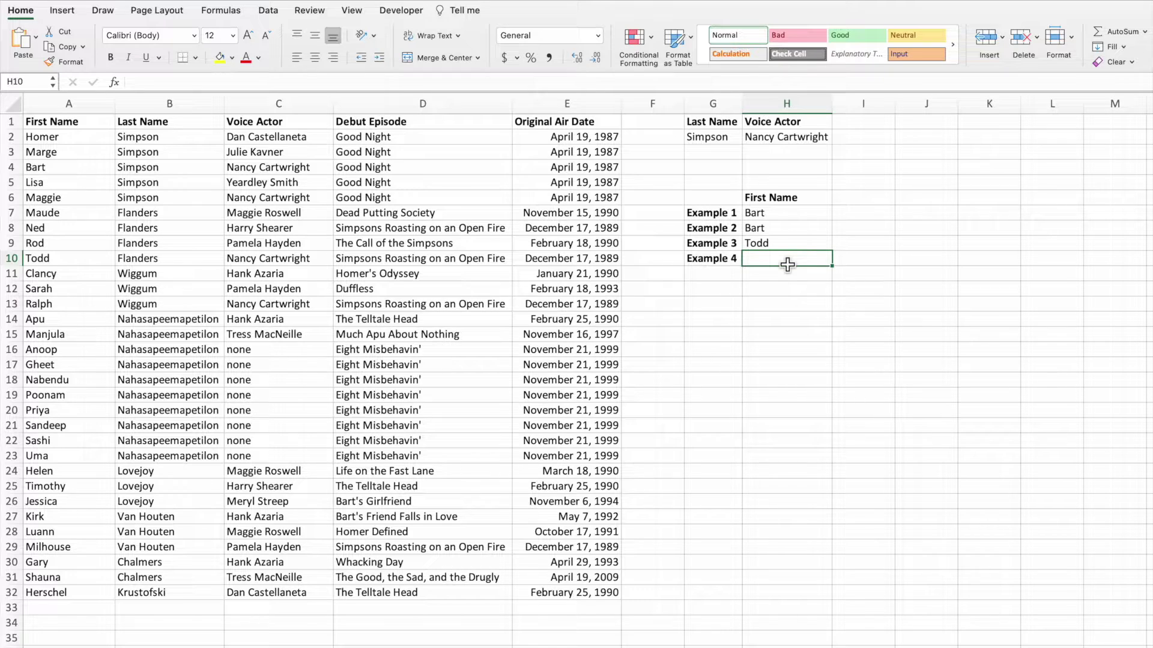
click(802, 246)
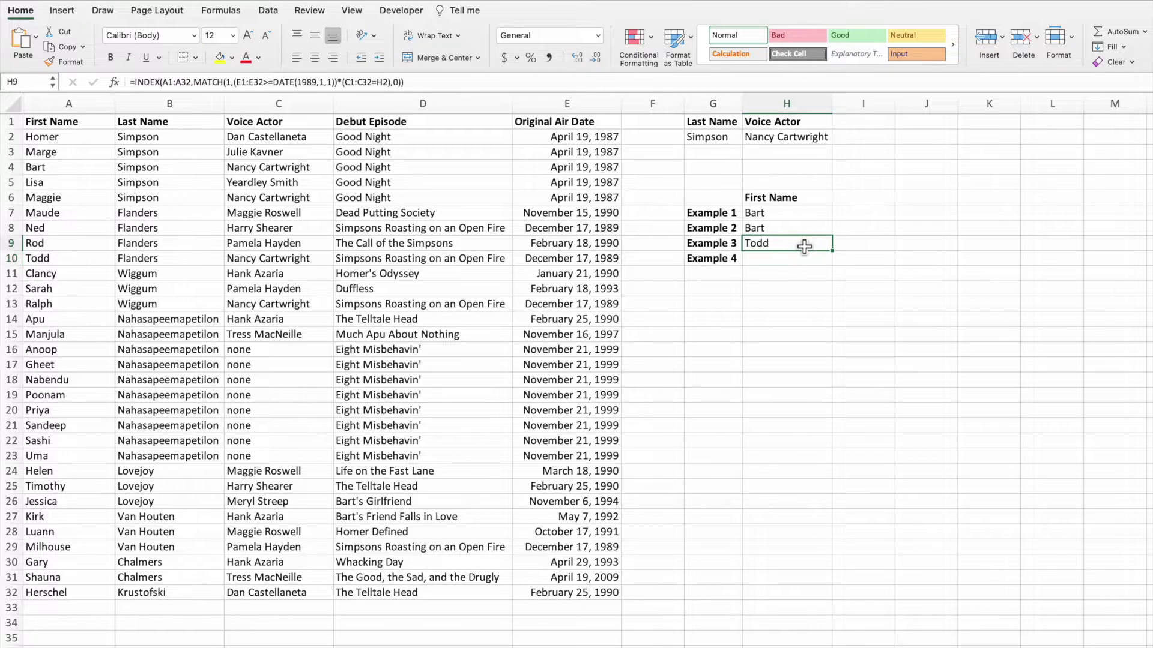
drag(426, 84, 94, 58)
key(super+c)
key(Escape)
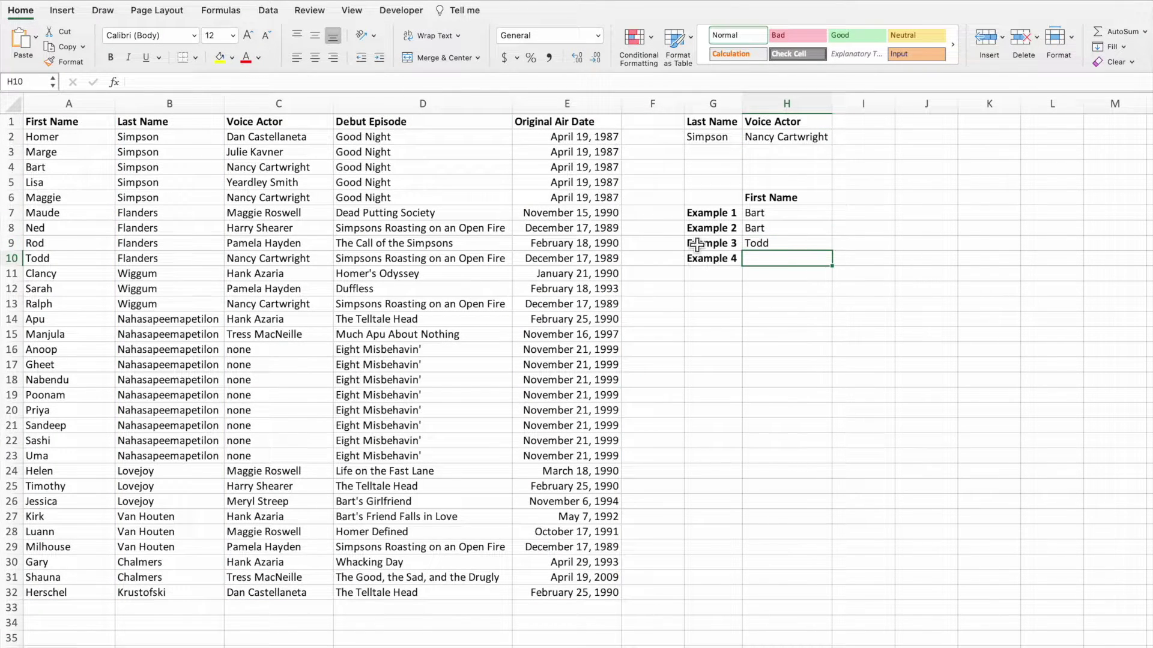
click(178, 82)
key(super+v)
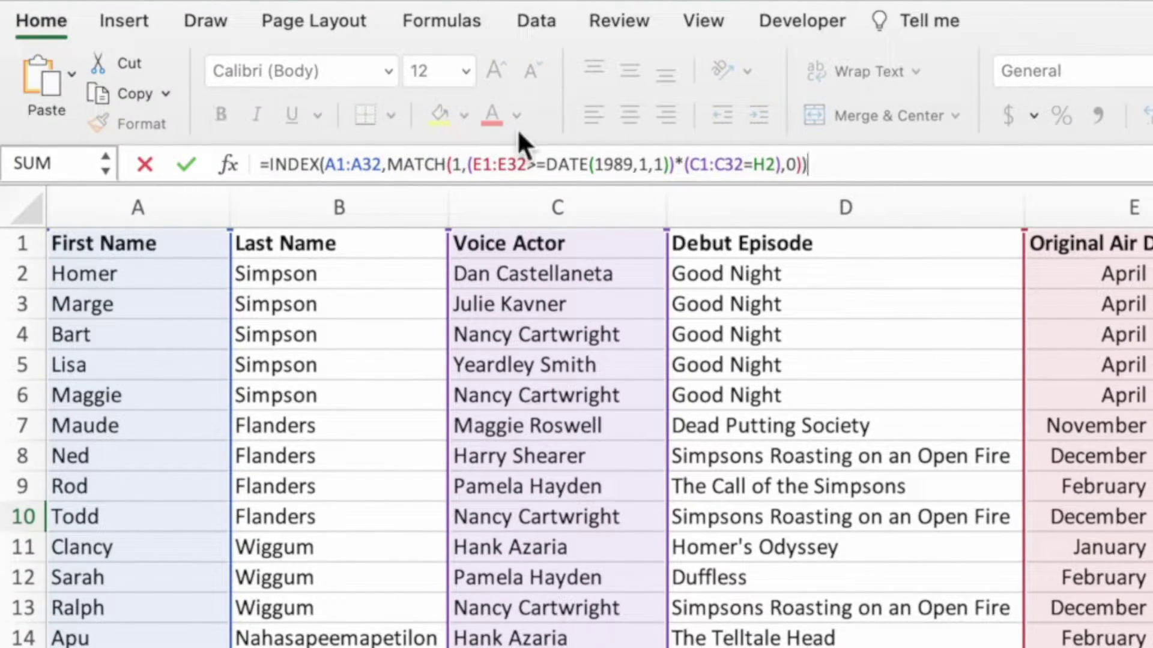
click(680, 165)
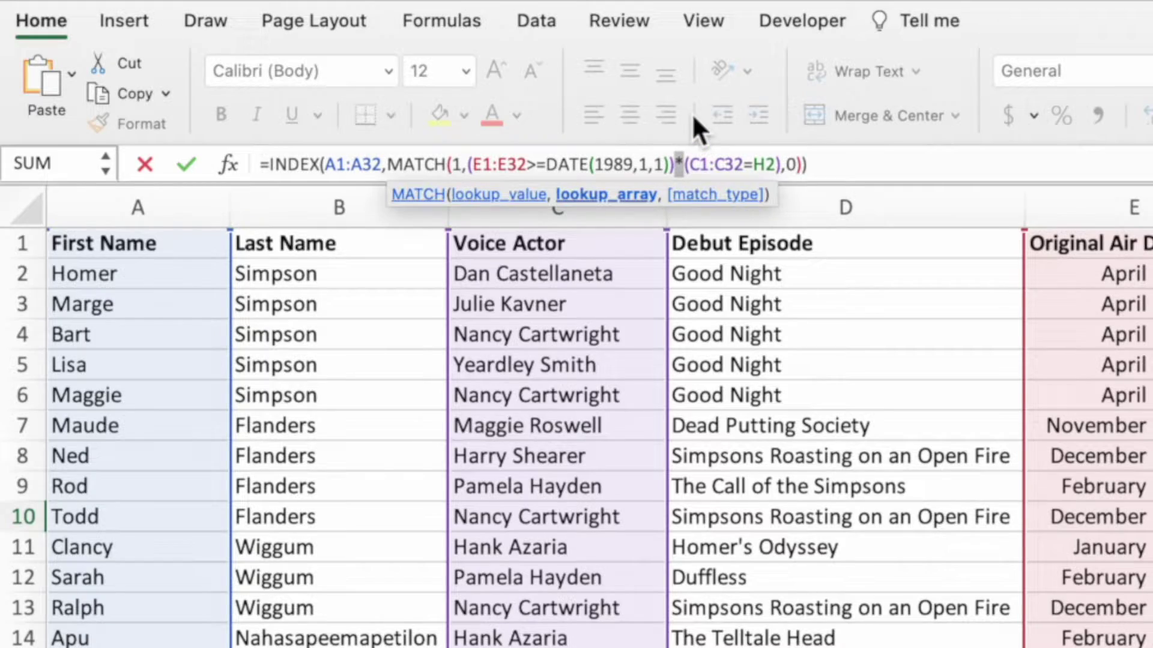
key(Return)
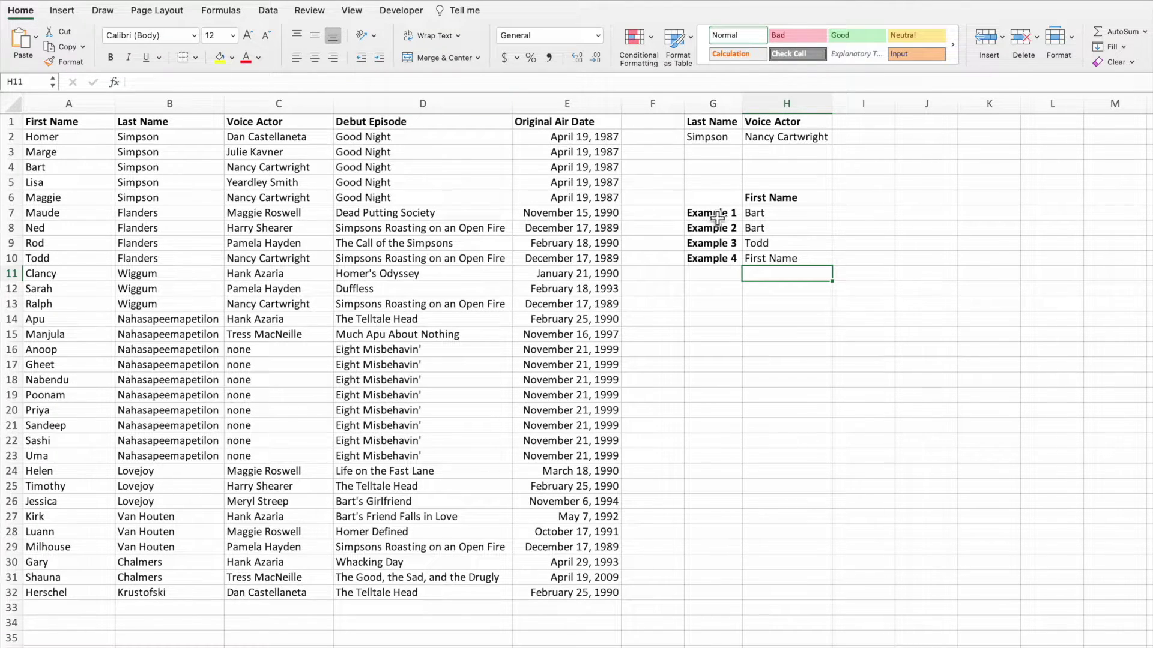
- Shift the ranges in the H10 formula to skip the header row, using A2:A32, E2:E32 and C2:C32
click(817, 263)
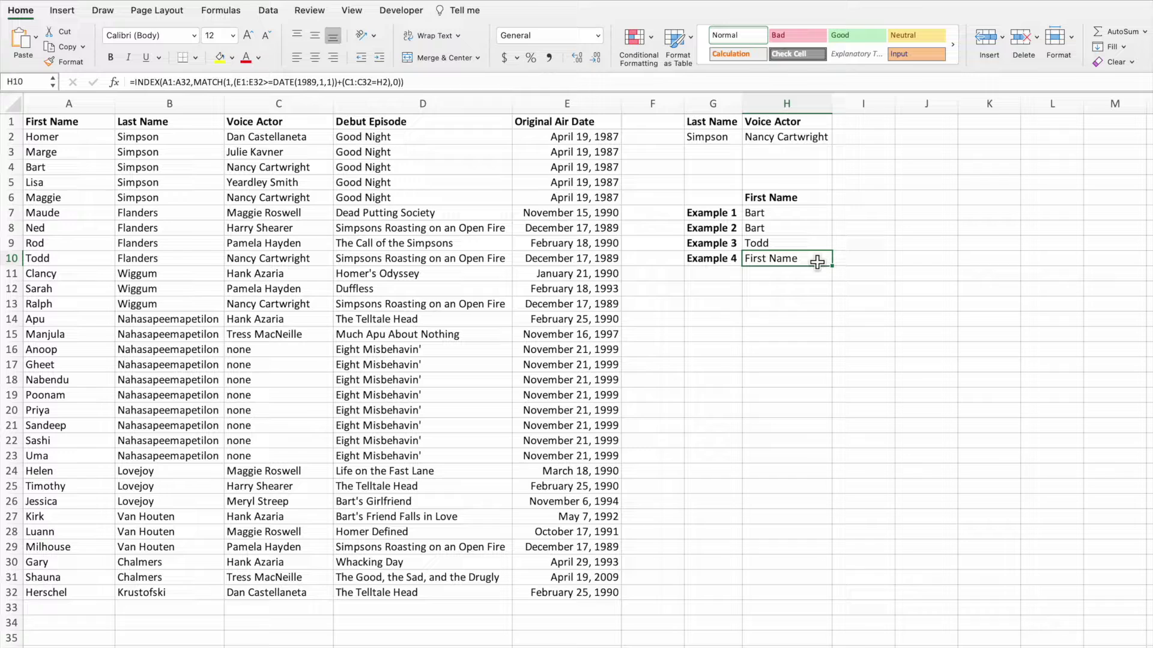
click(452, 86)
drag(115, 114, 115, 130)
drag(333, 115, 333, 129)
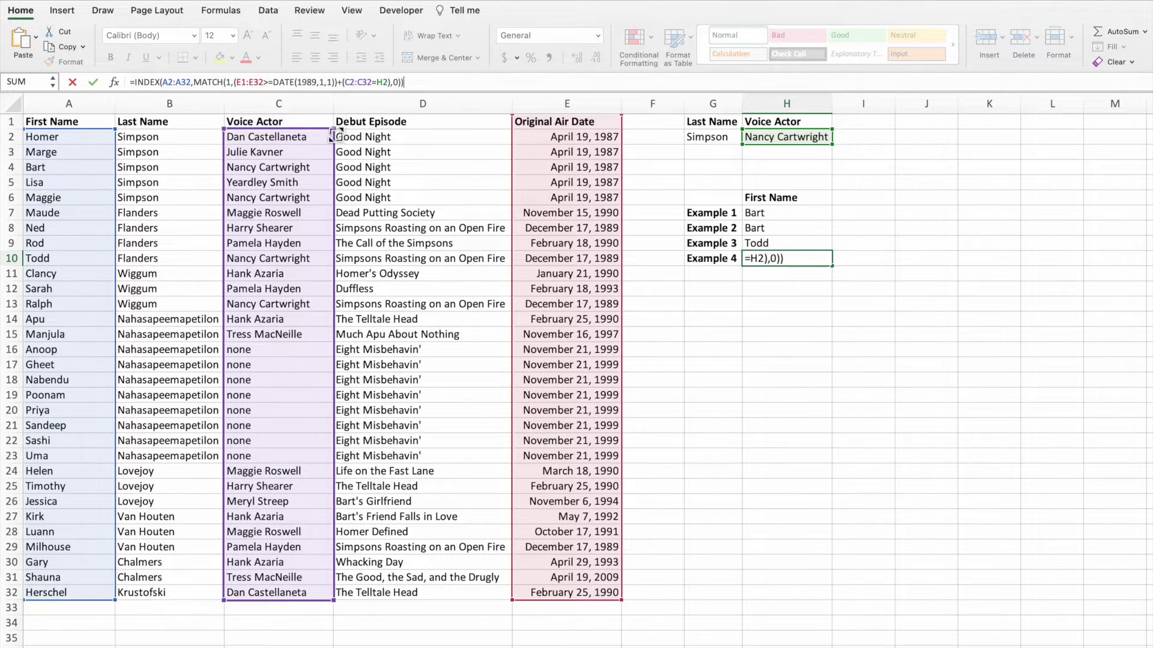
drag(627, 121, 628, 132)
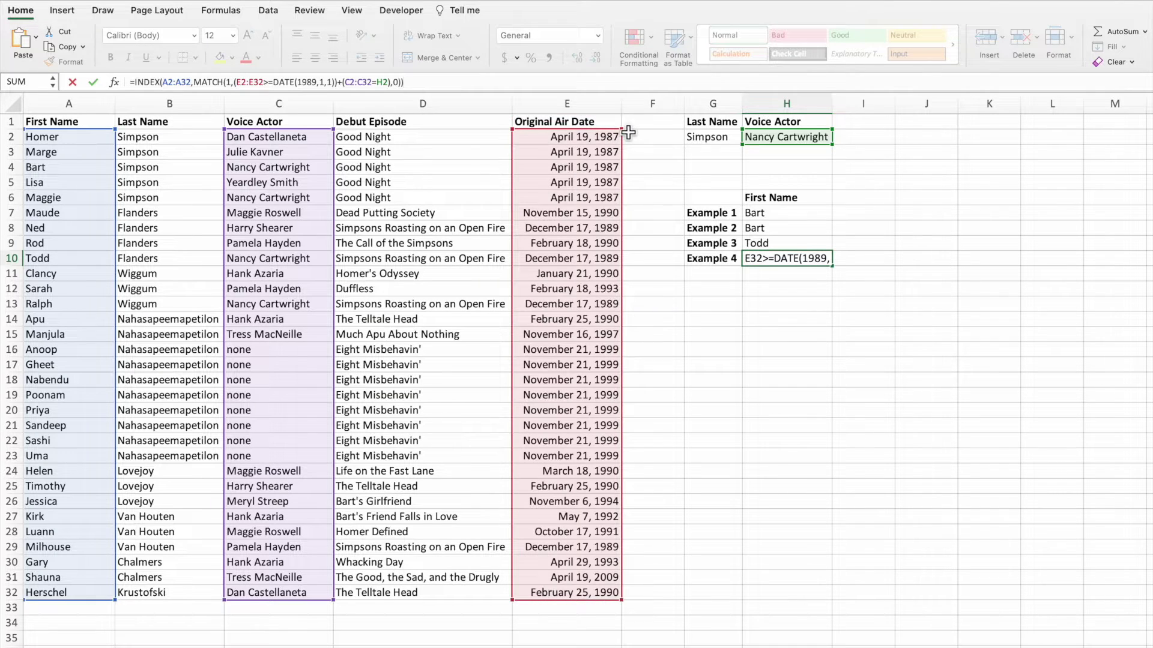
key(Return)
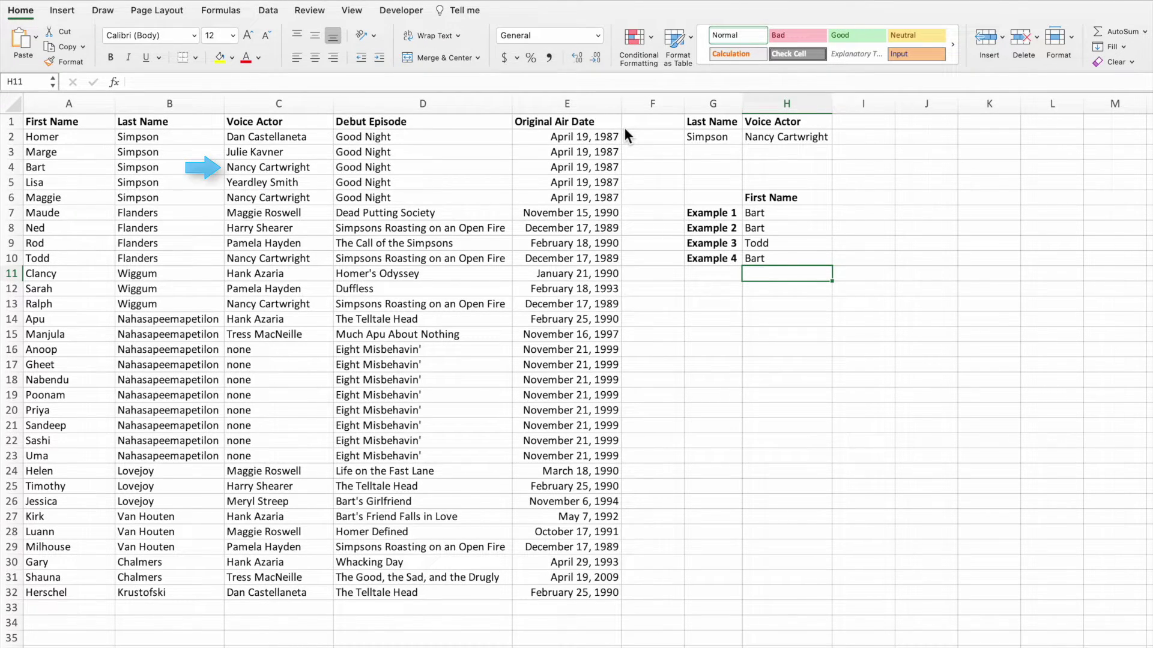
- Evaluate the MATCH lookup_array part of the H10 formula in place to inspect its array, then discard the evaluation
click(820, 265)
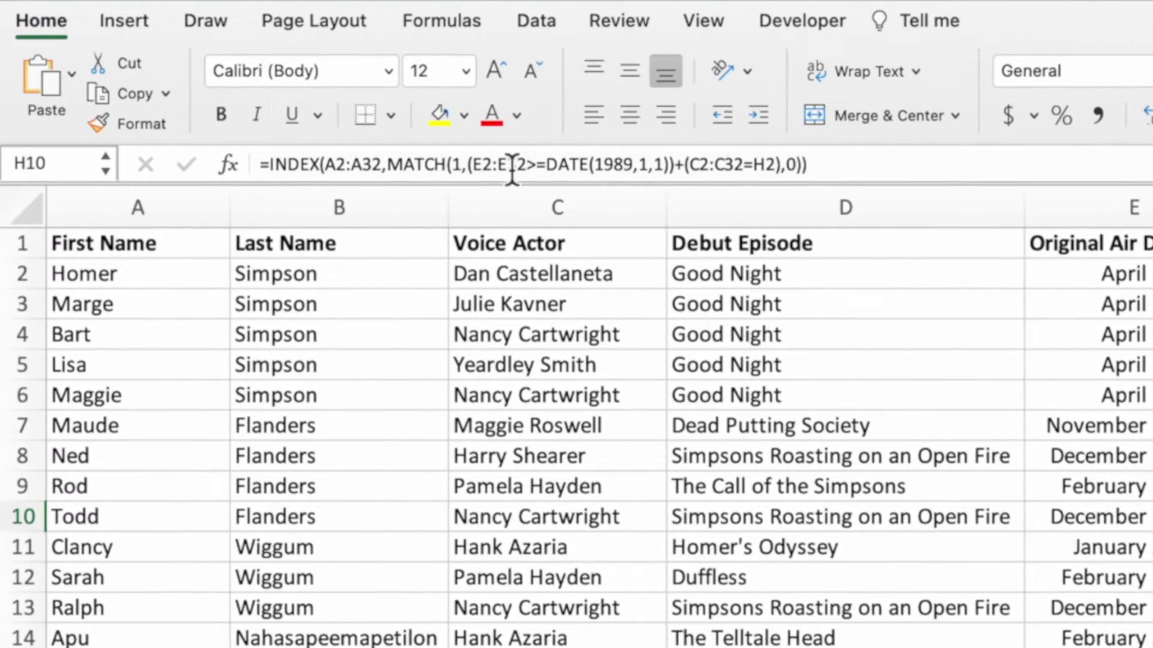
click(254, 82)
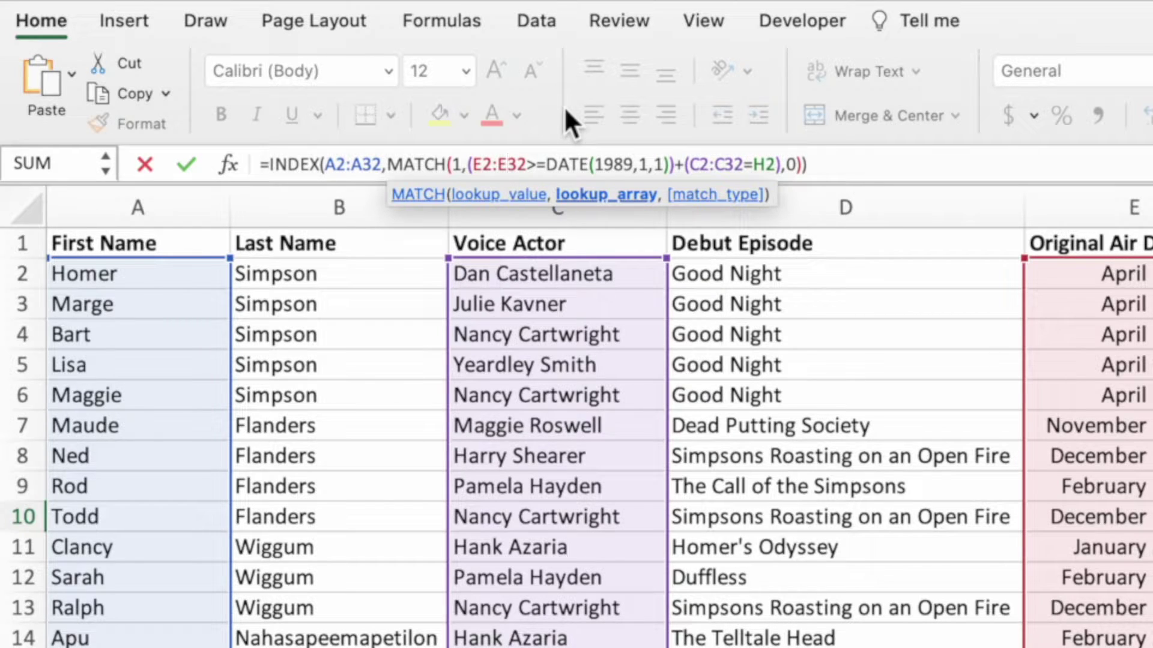
click(607, 195)
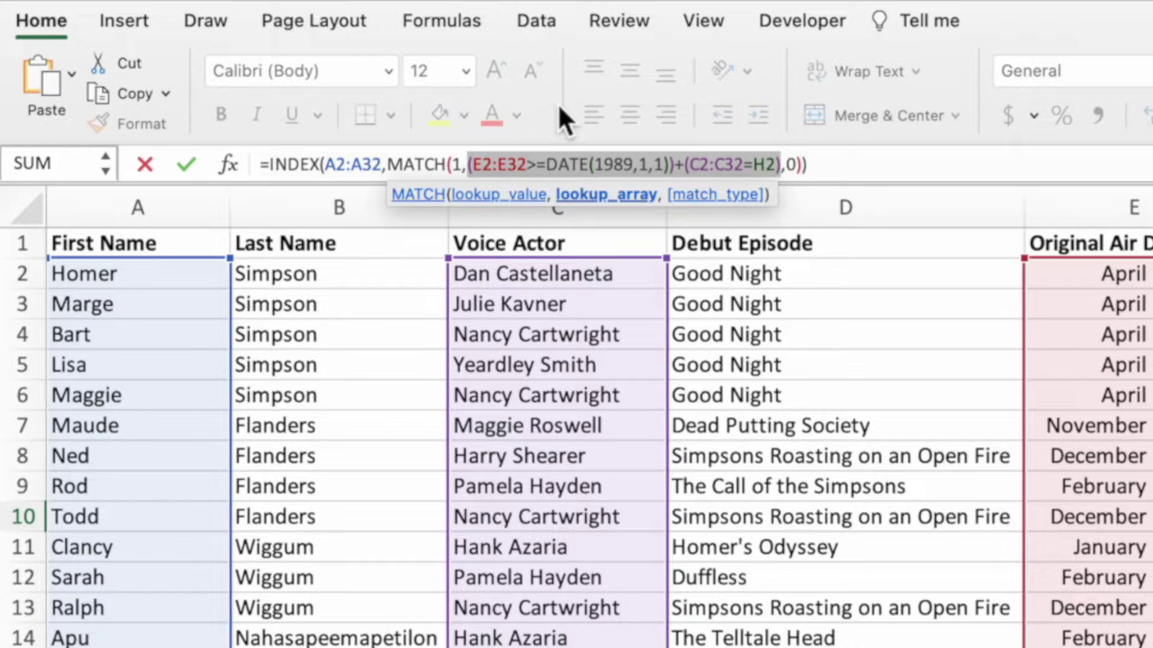
key(F9)
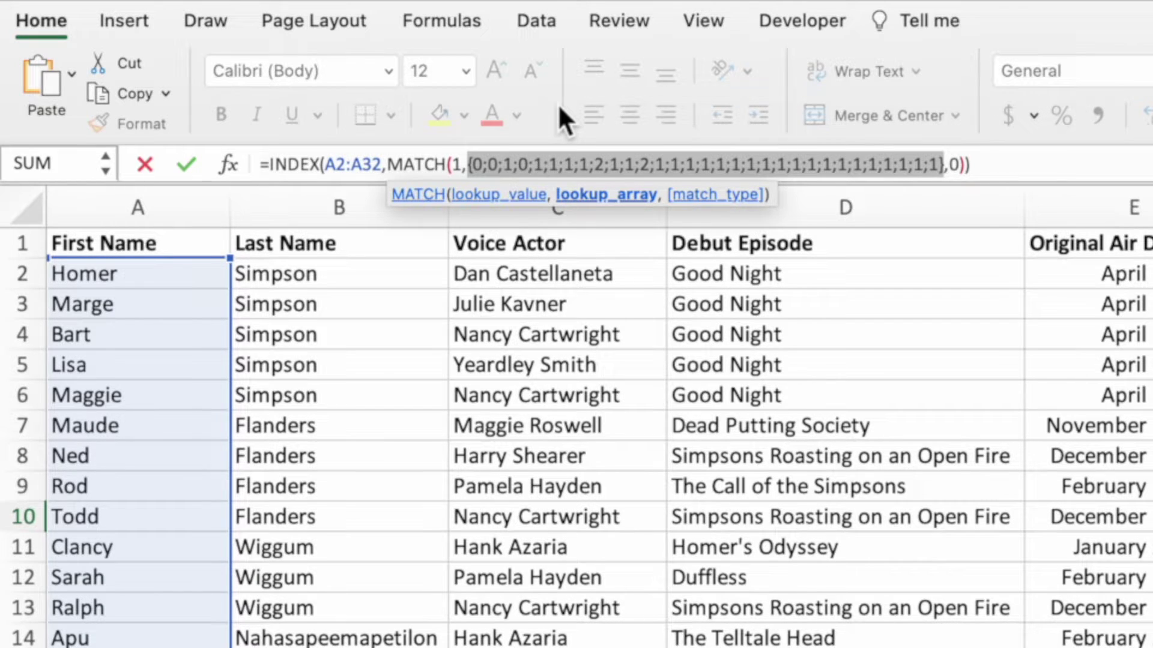
key(Escape)
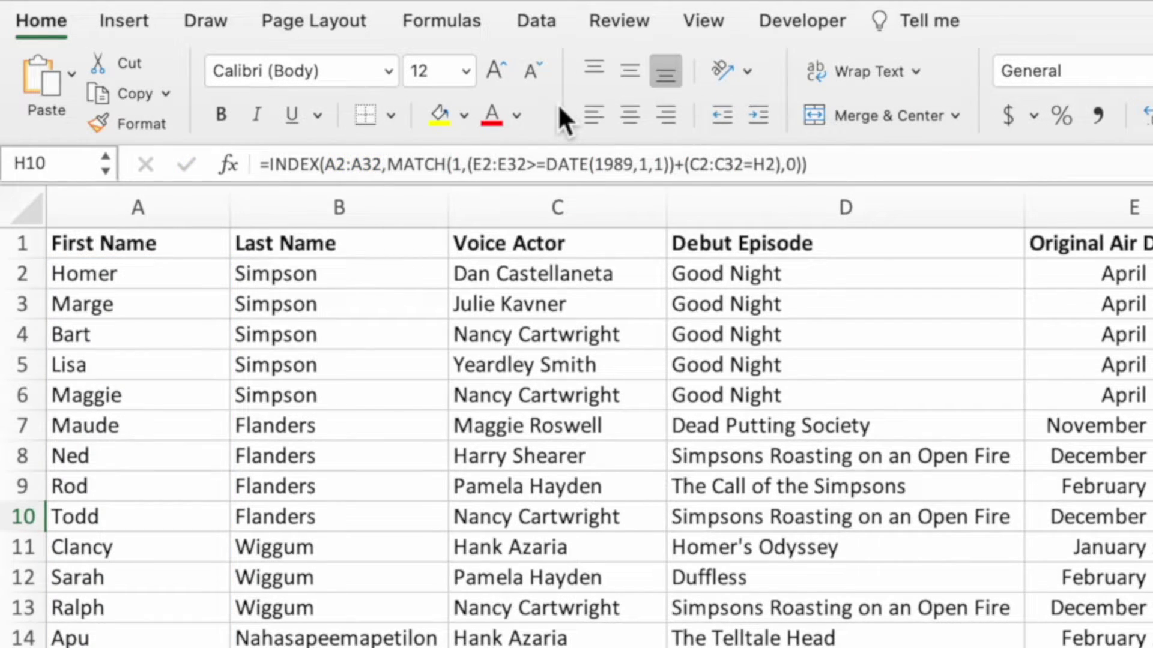
- Wrap the summed conditions in the H10 MATCH in an IF that tests >0 and returns 1 if true, 0 if false
click(469, 164)
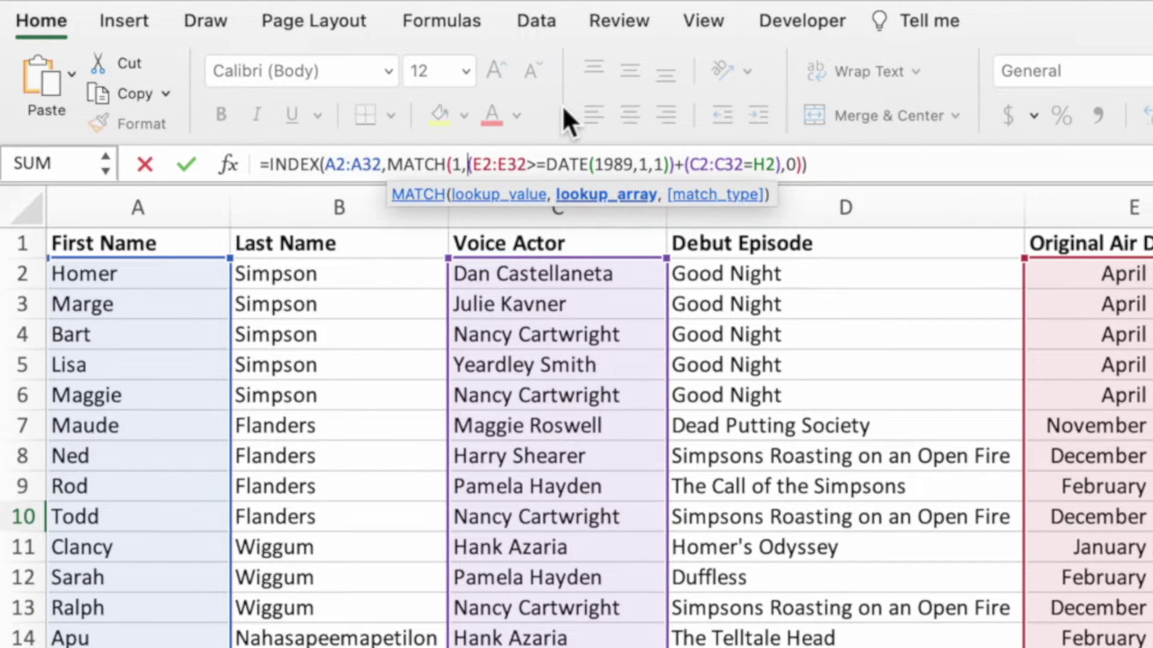
text(IF()
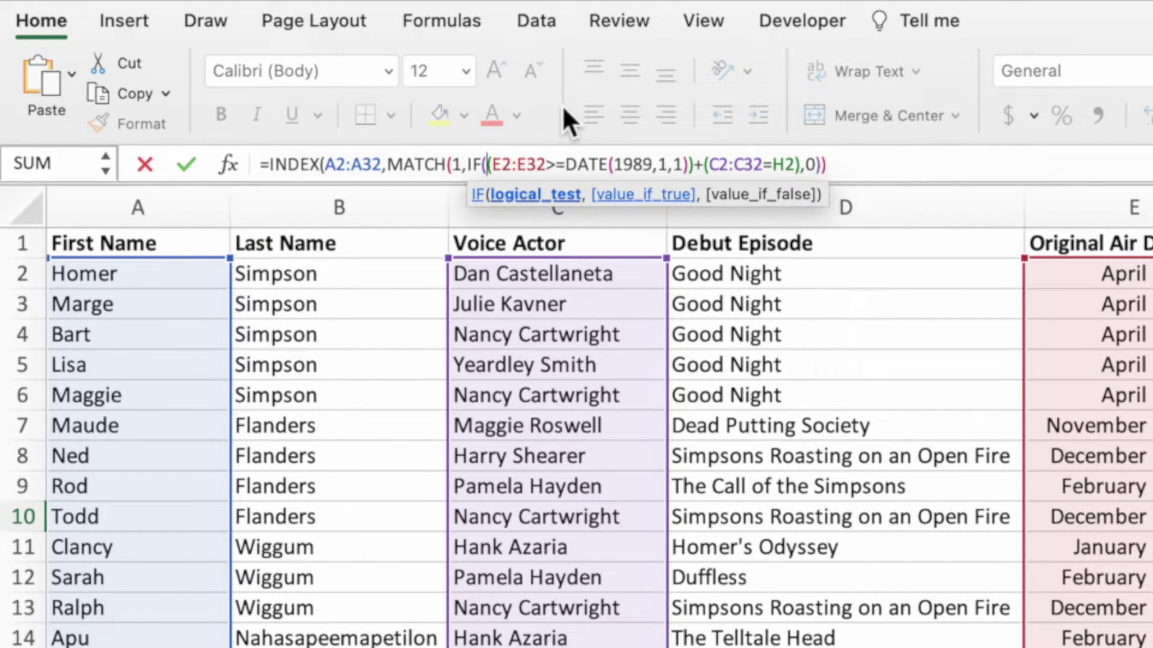
text(()
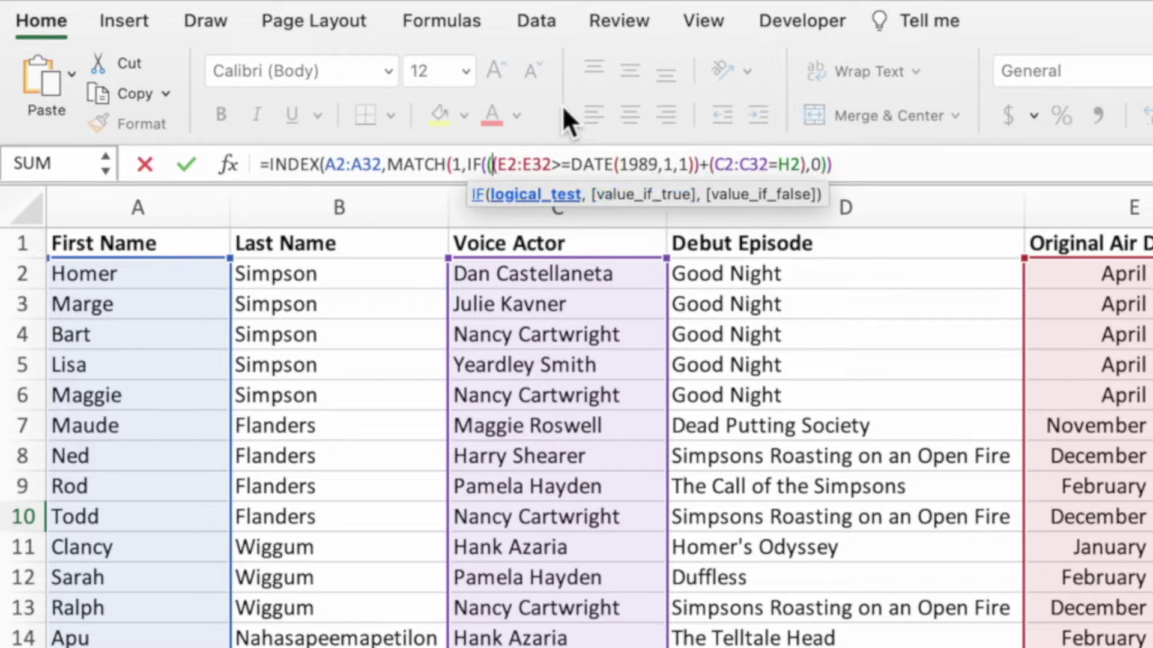
click(808, 164)
text())
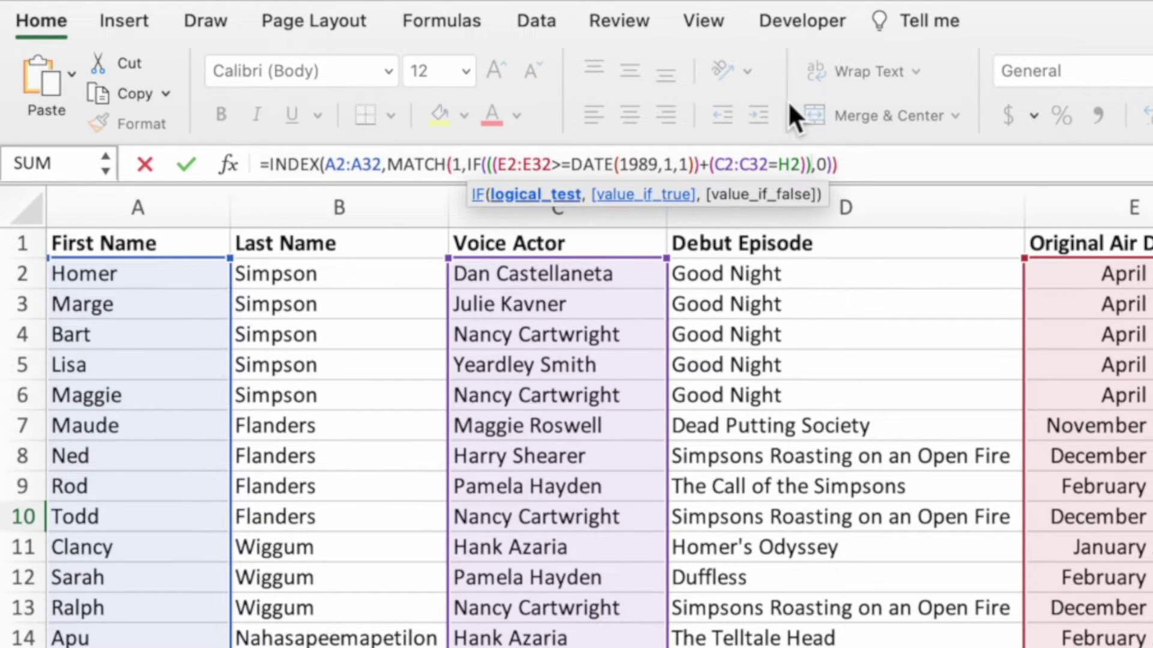
text(>0)
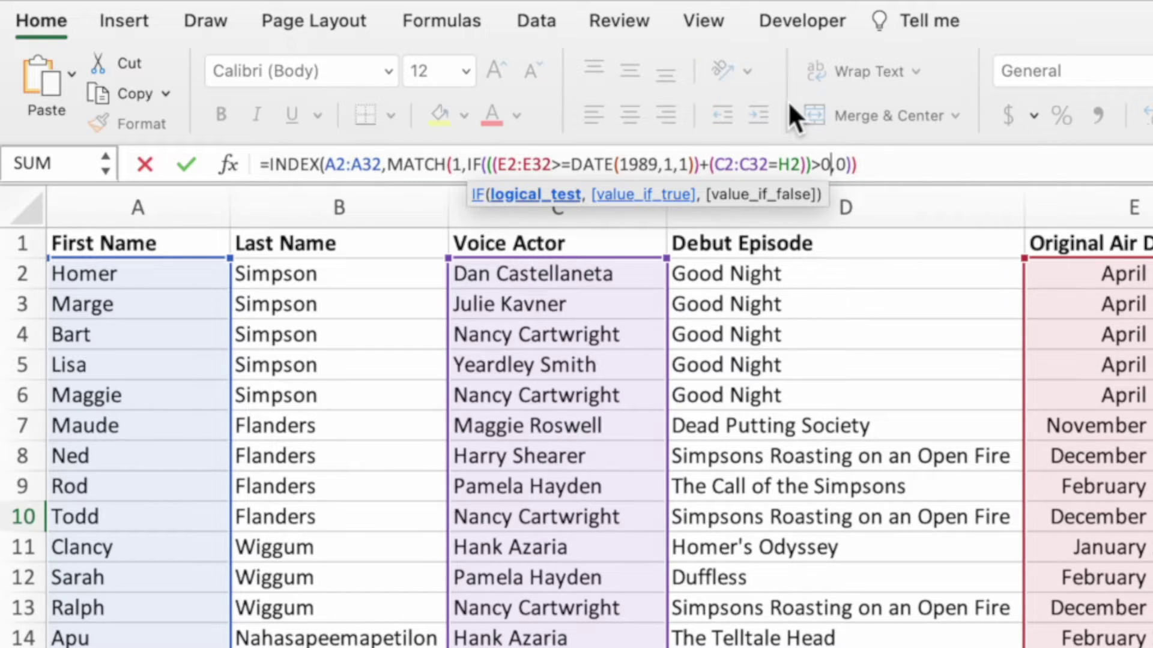
text(,)
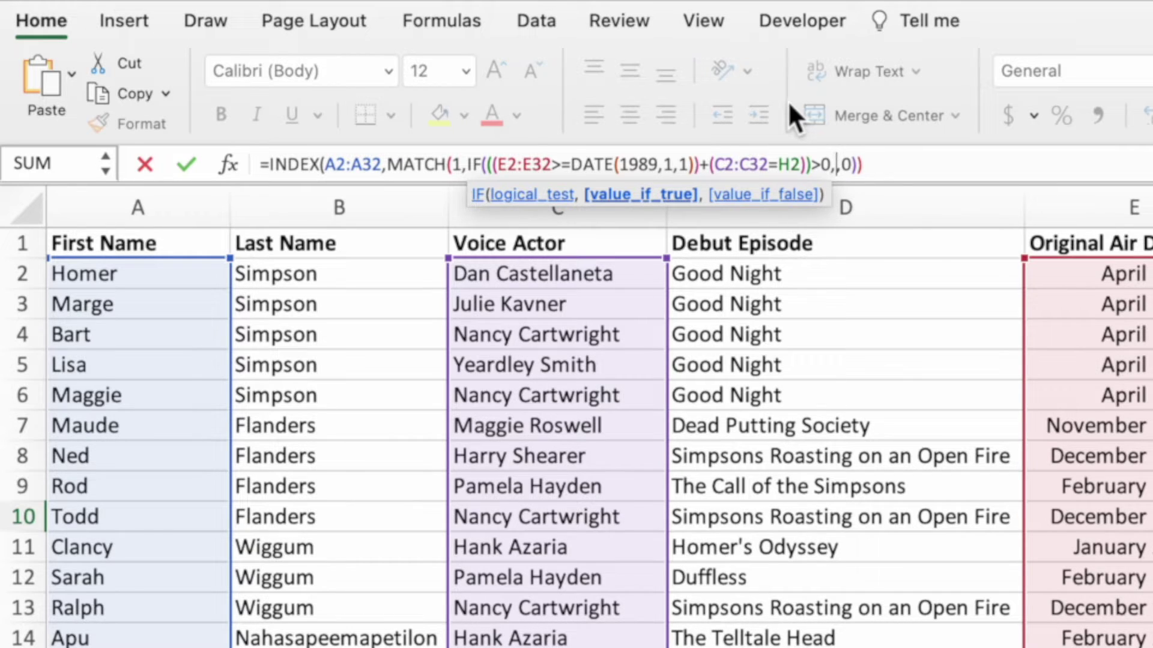
text(1)
text(,)
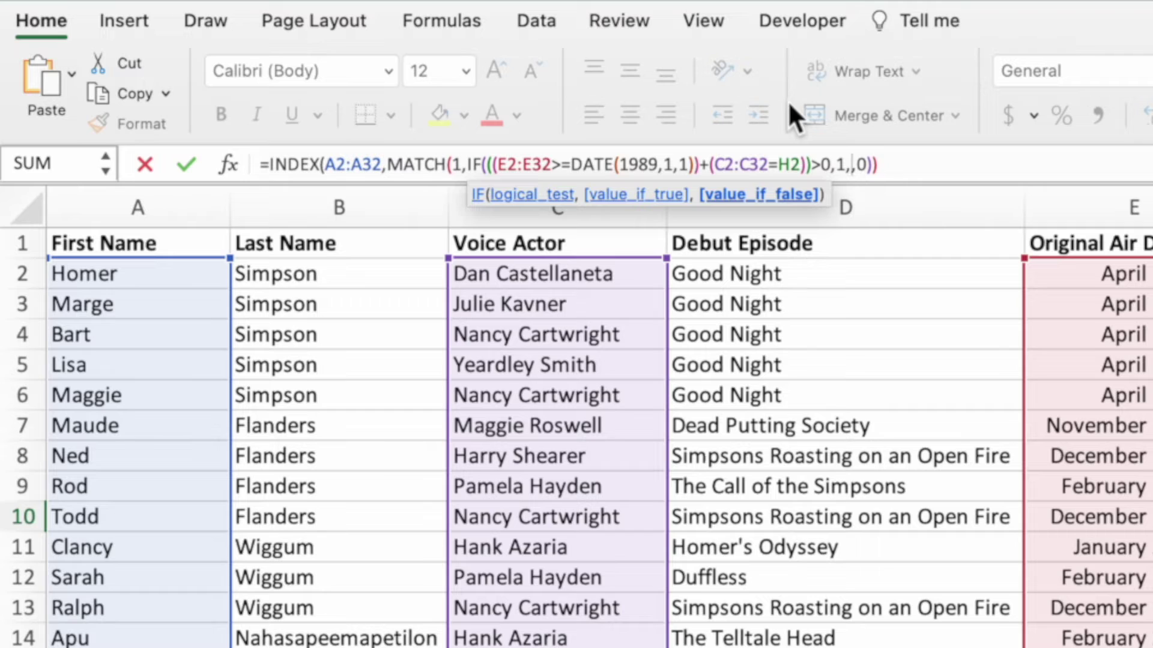
text(0))
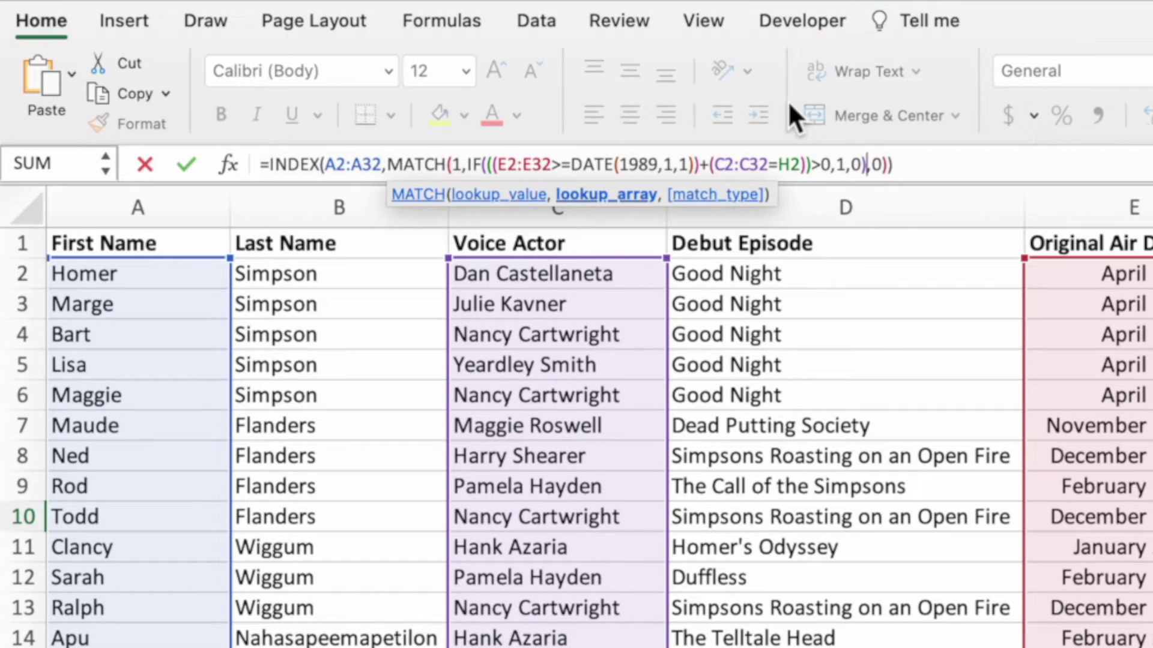
key(Return)
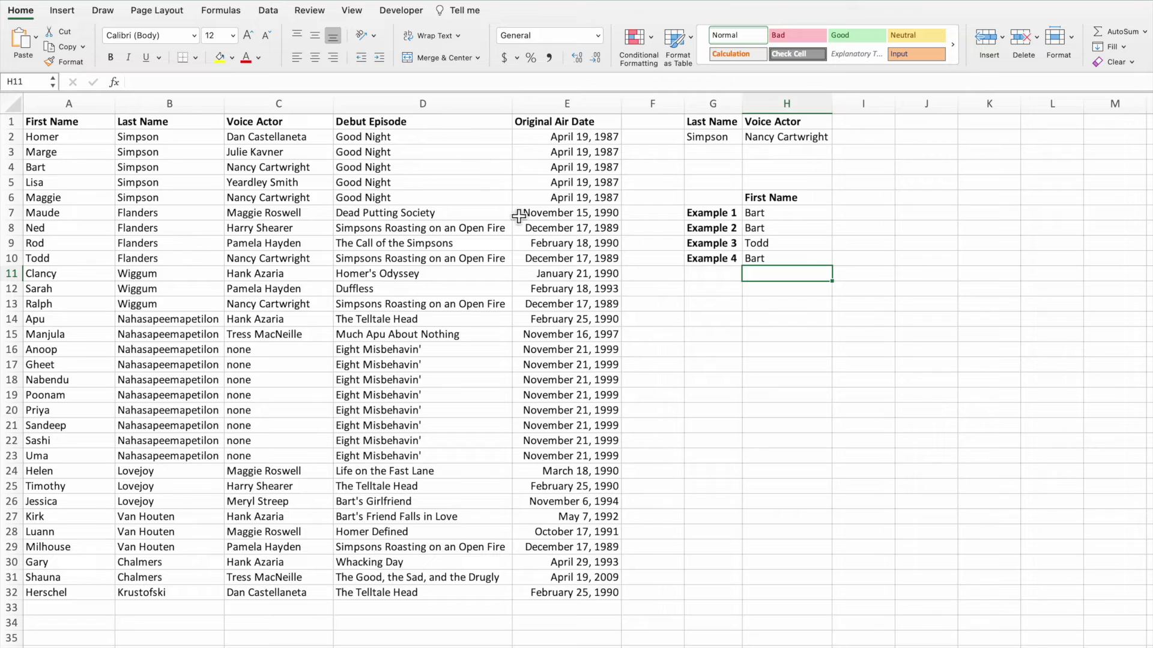
- Copy the air date December 17, 1989 from E10 into E4 to test the formulas
click(536, 262)
key(ctrl+c)
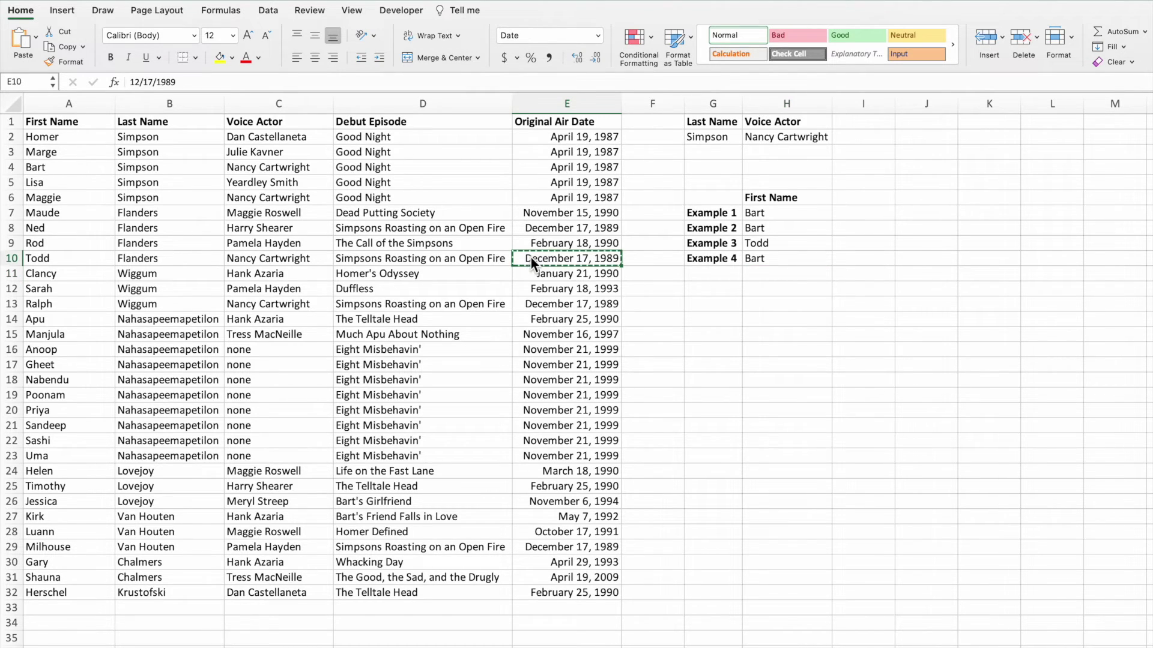
click(531, 171)
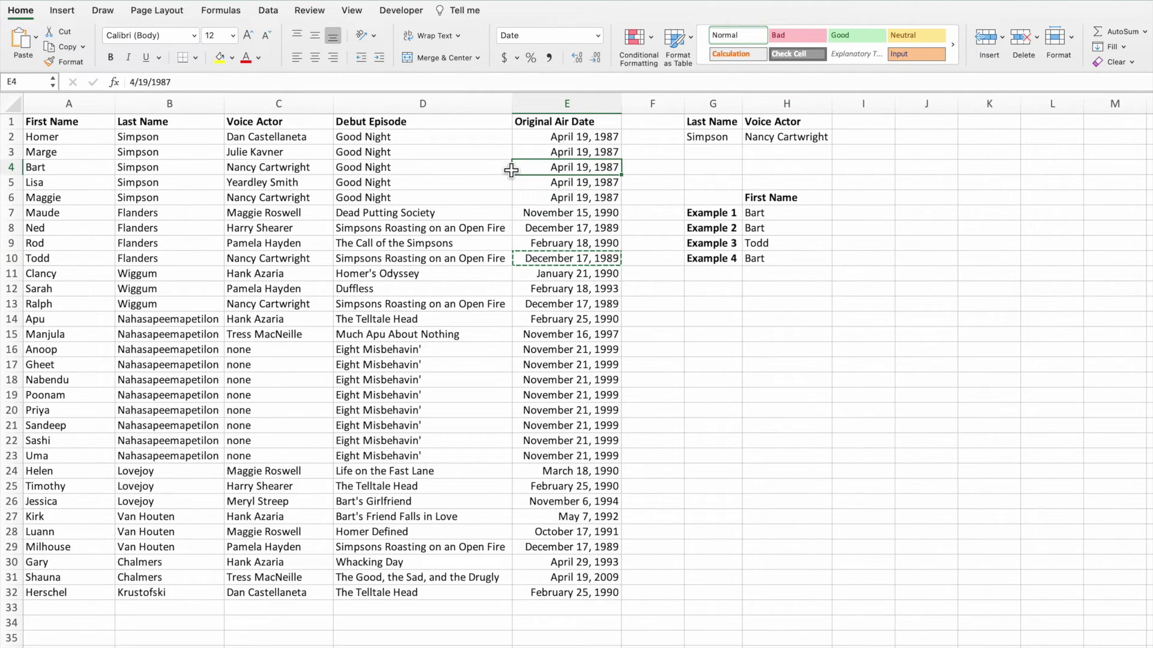
key(ctrl+v)
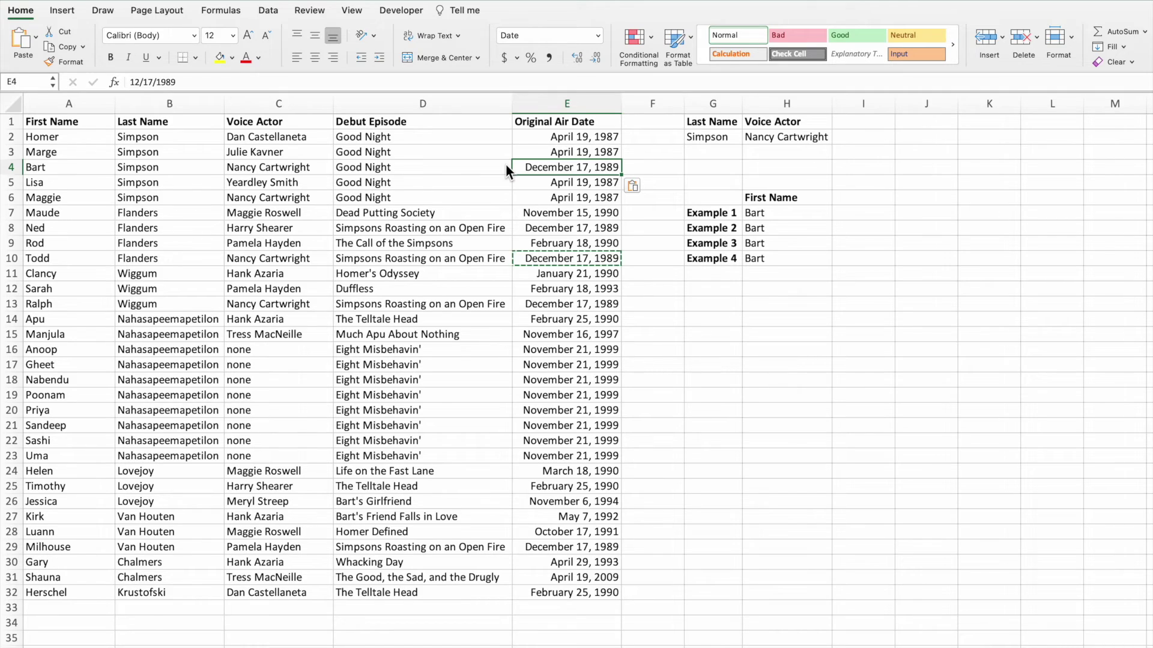